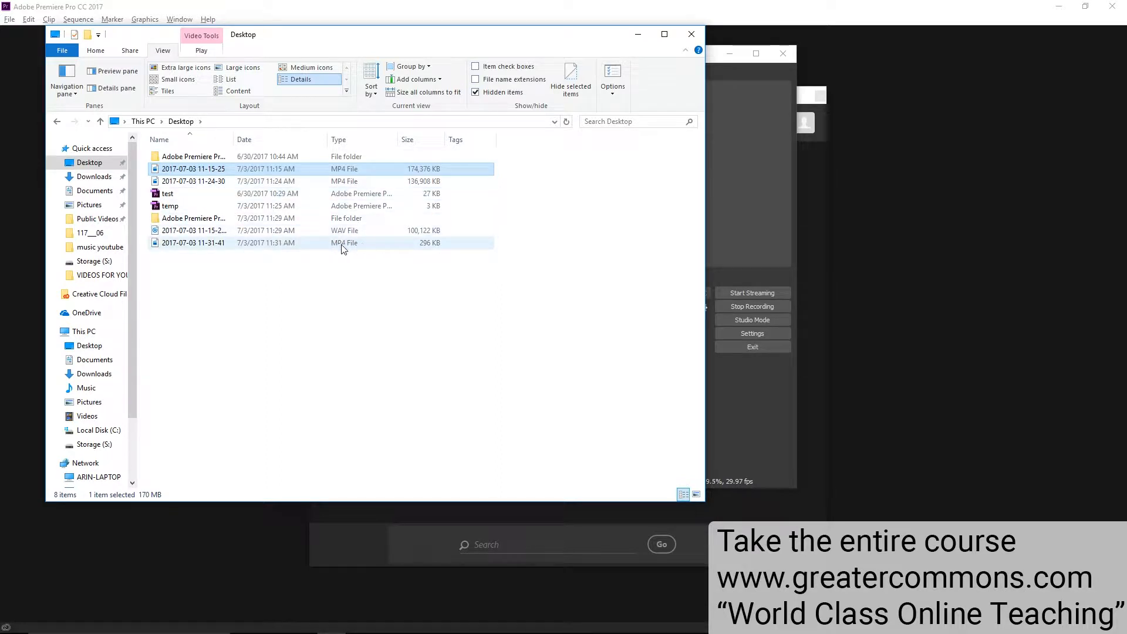
left_click_drag(230, 141, 280, 139)
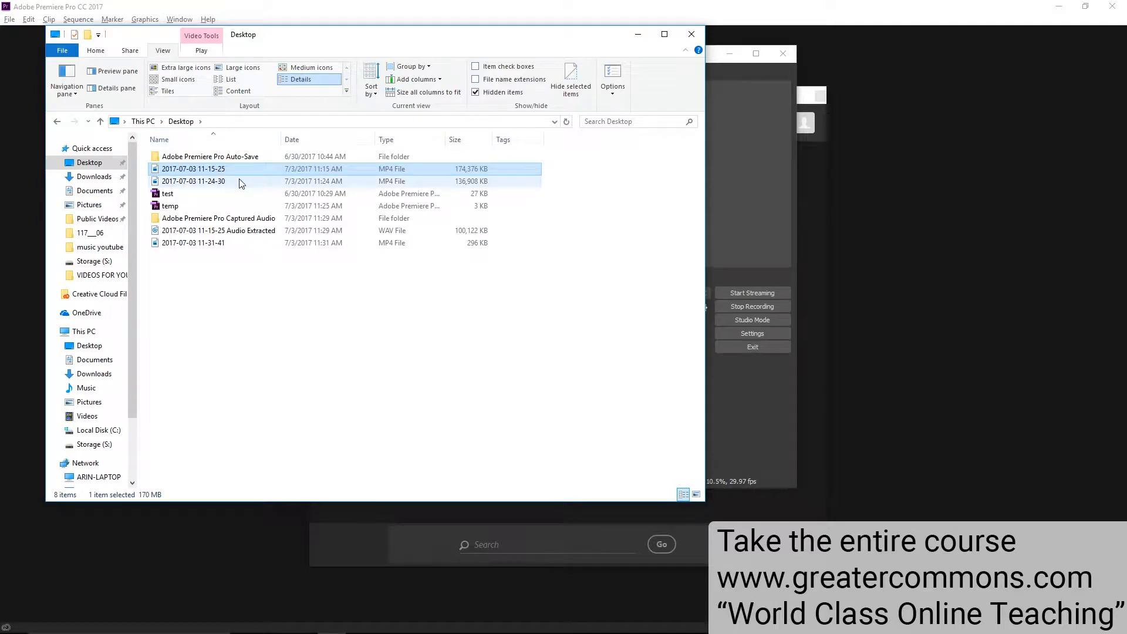
left_click(216, 169)
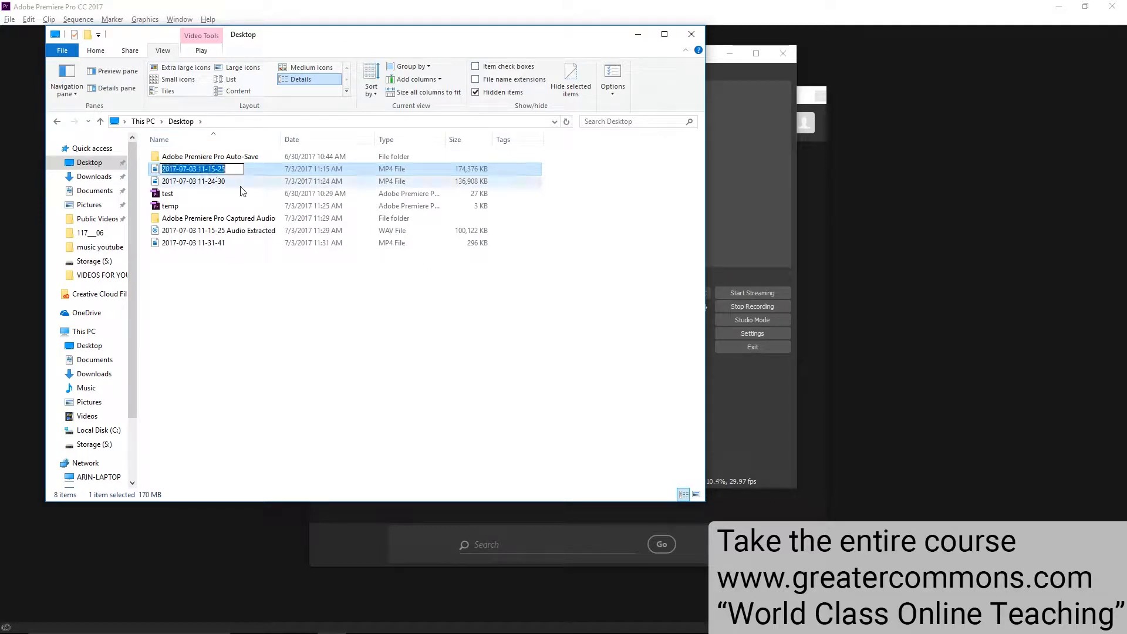
type("001")
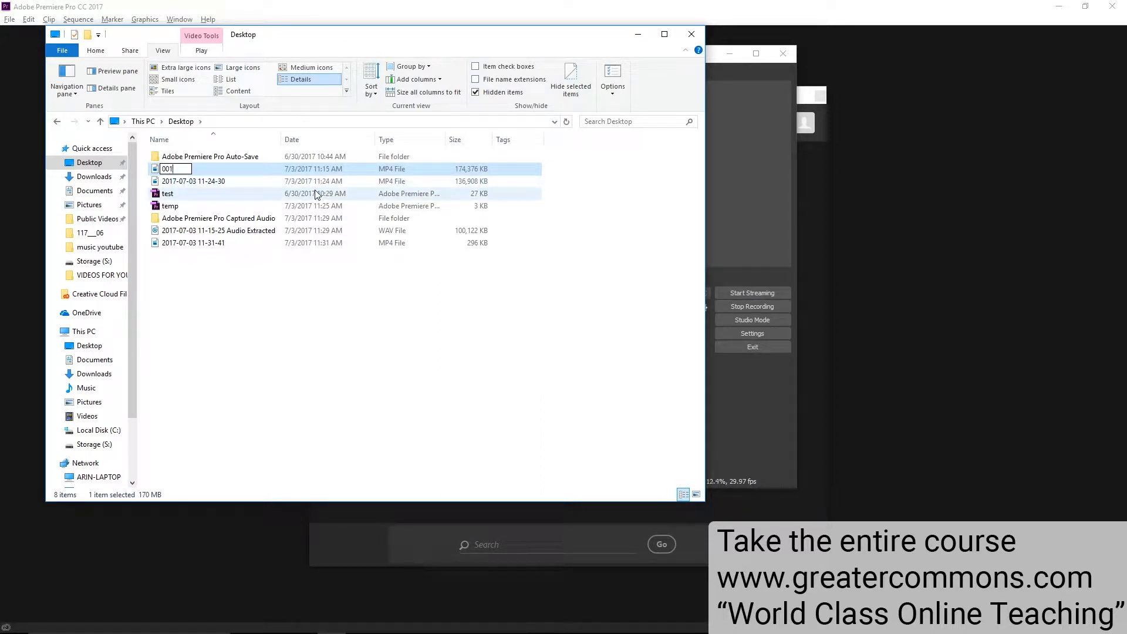
type("-")
type("setting up system")
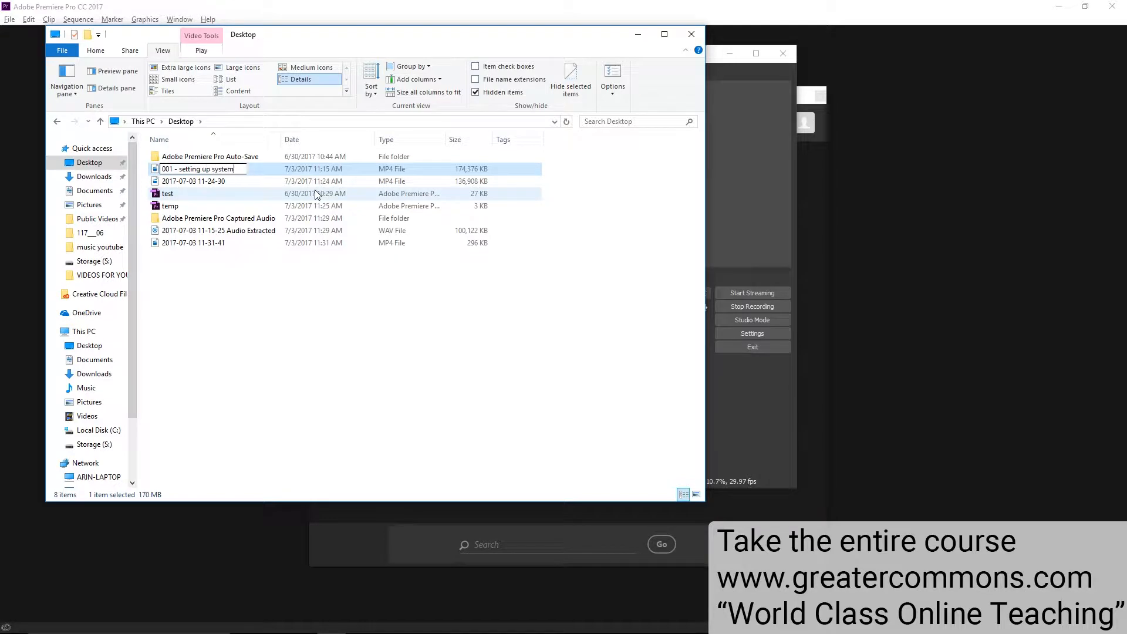
type(" audio and obs vs camtasia")
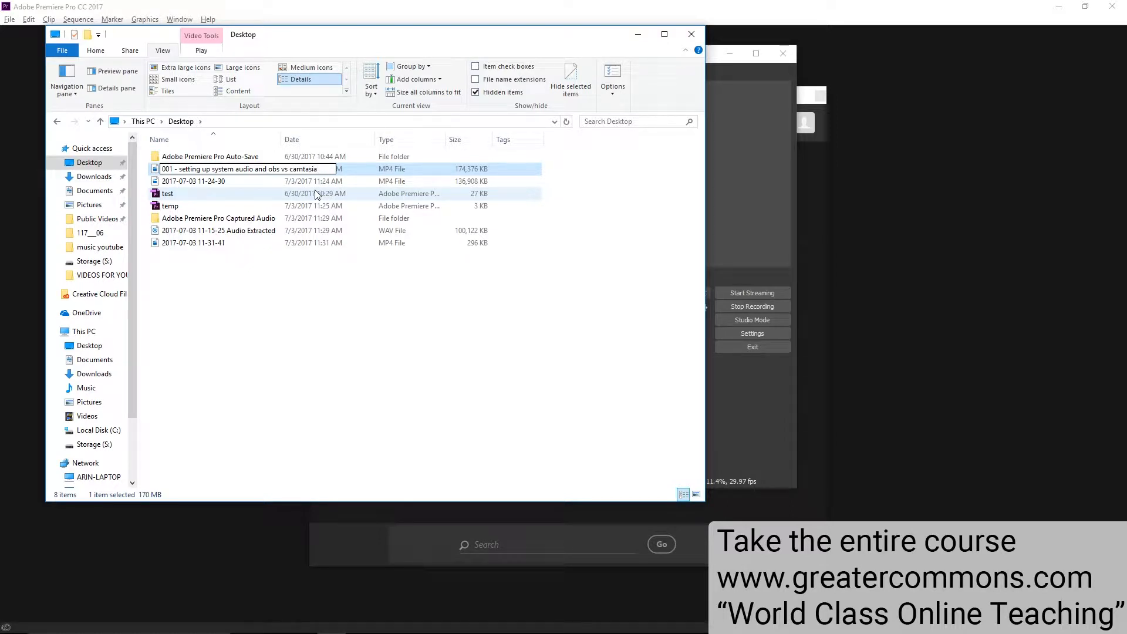
key("Return")
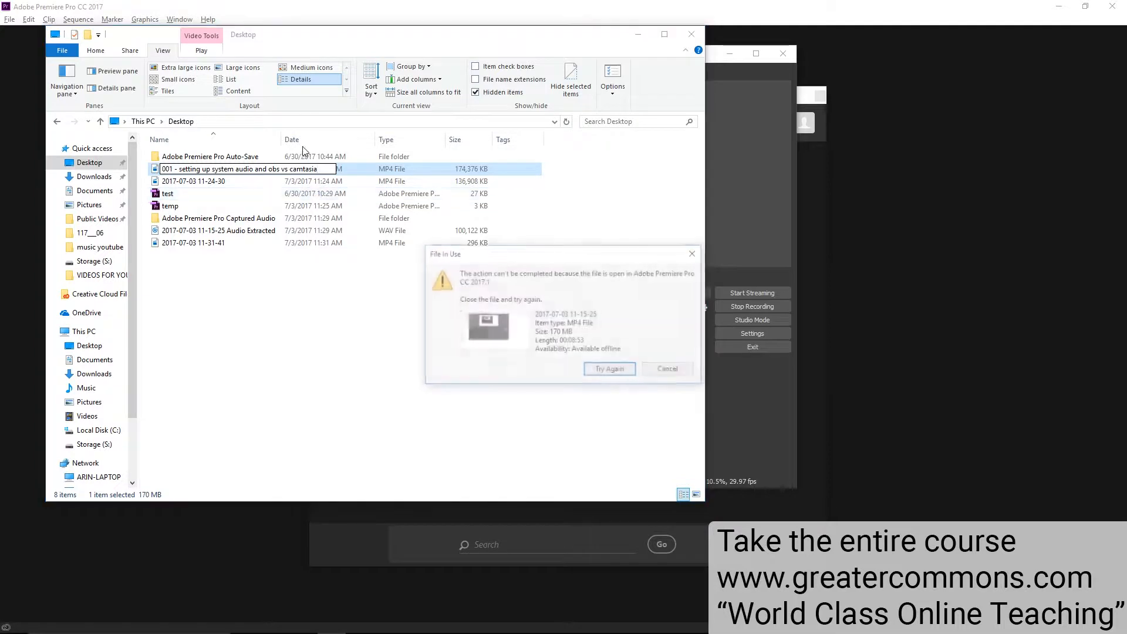
Close Adobe Premiere Pro to release the file in use, and retry the rename of the 001 video.
left_click_drag(557, 258, 447, 242)
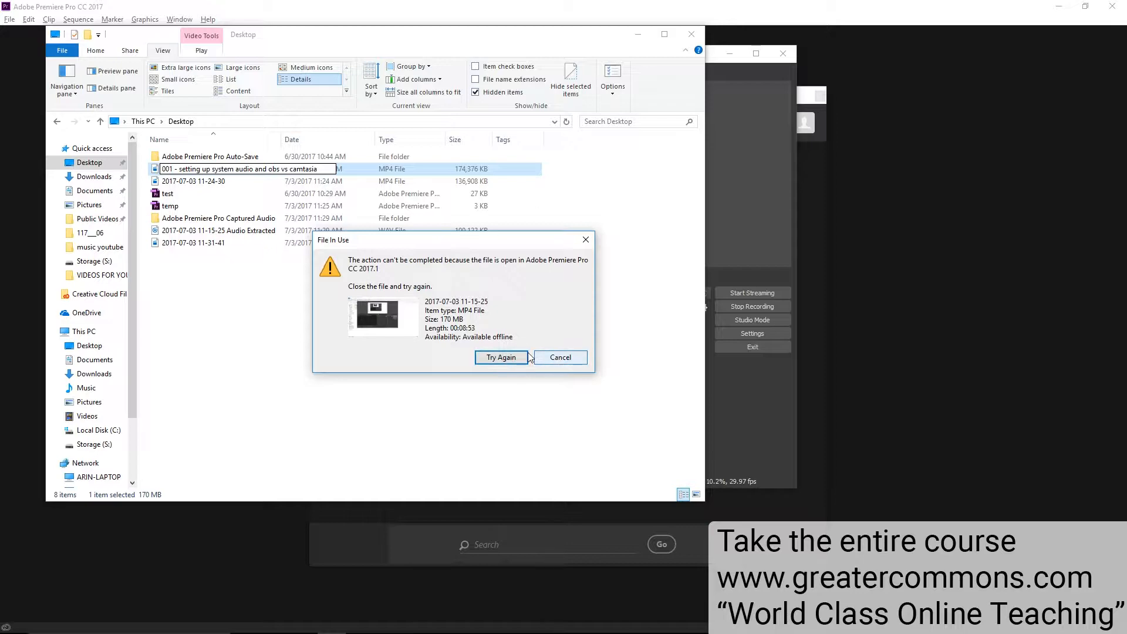
left_click(291, 550)
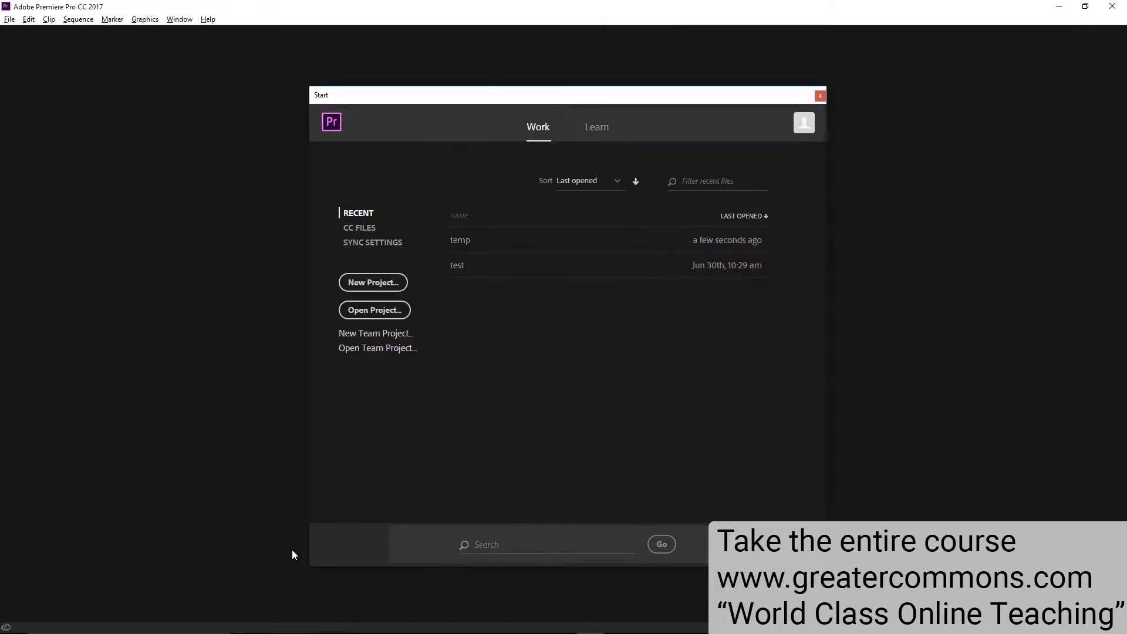
left_click(1112, 7)
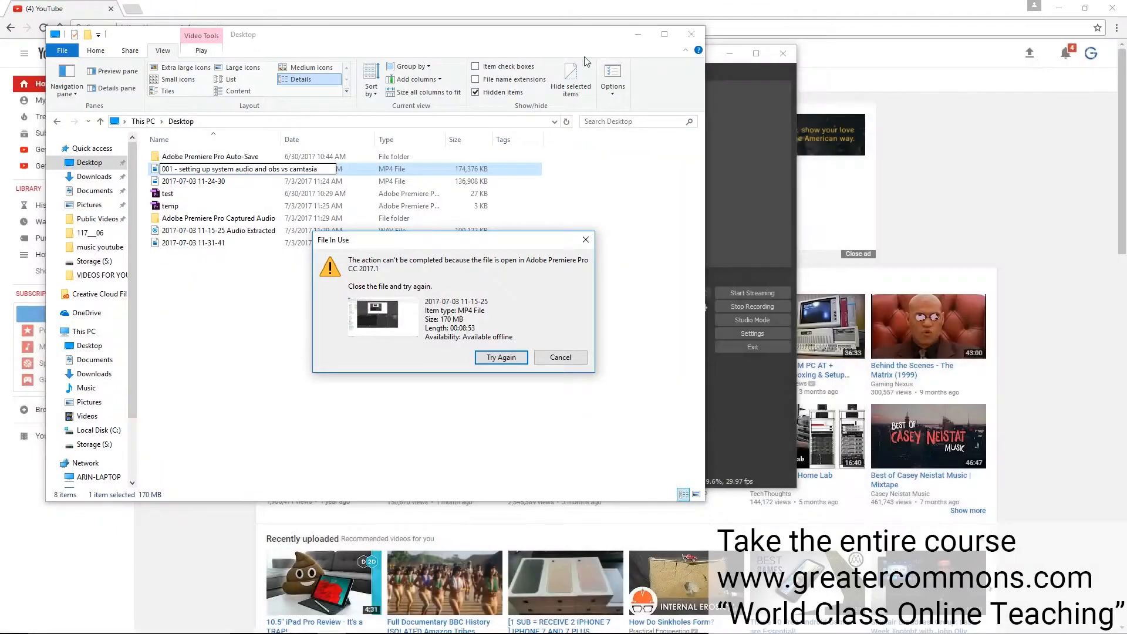
left_click(512, 358)
left_click(216, 182)
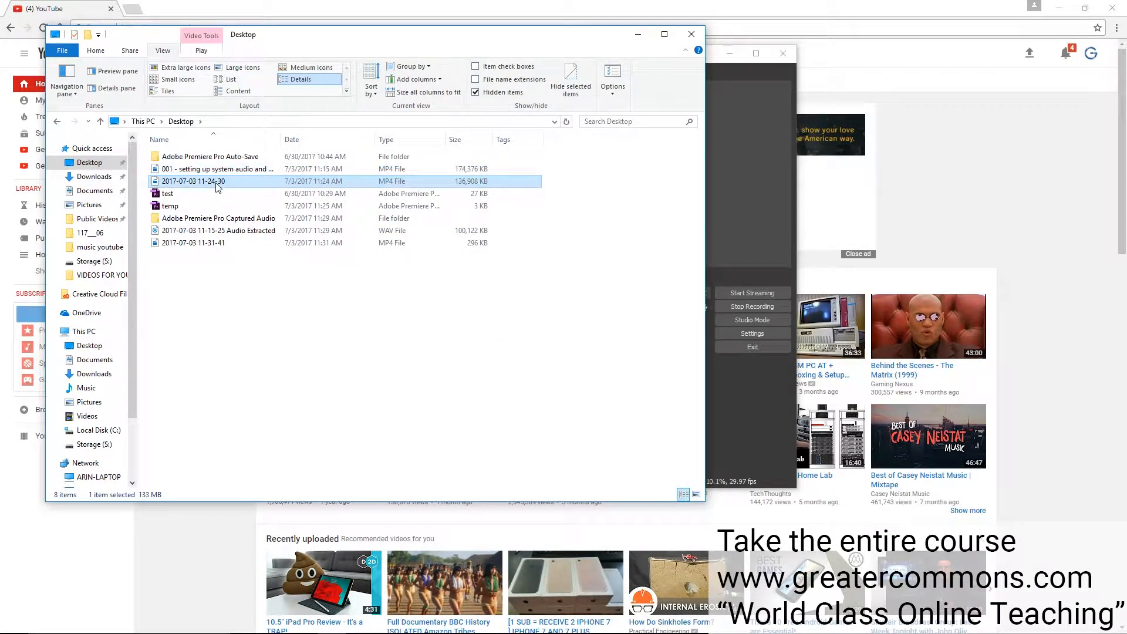
left_click(206, 185)
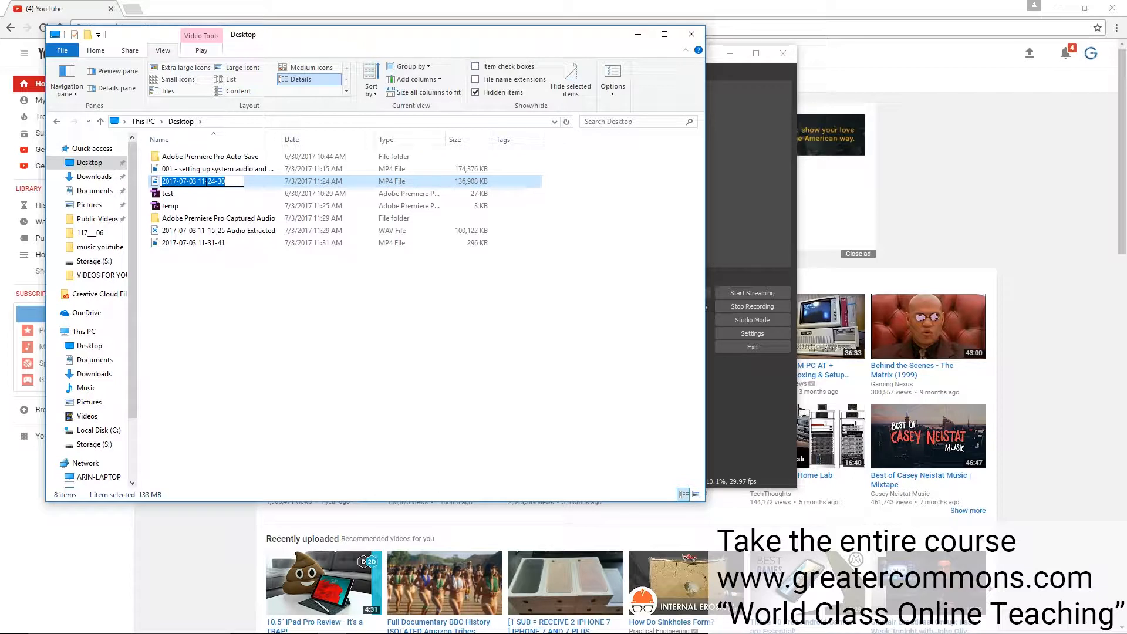
type("002 - ")
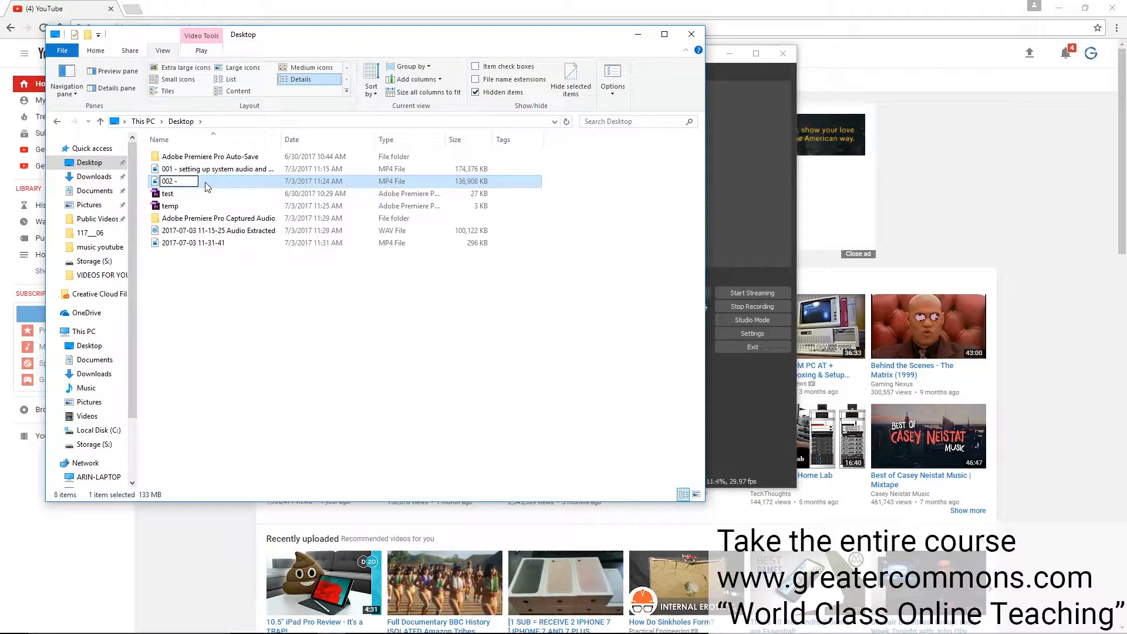
type("mono to stereo in pre")
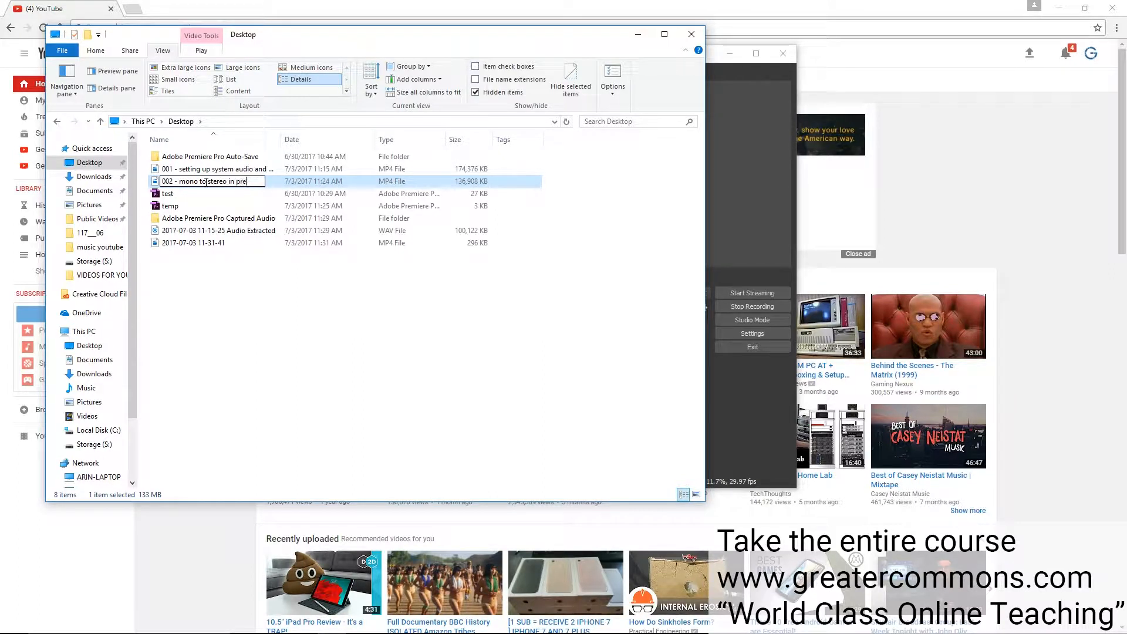
type("mierer")
key("Return")
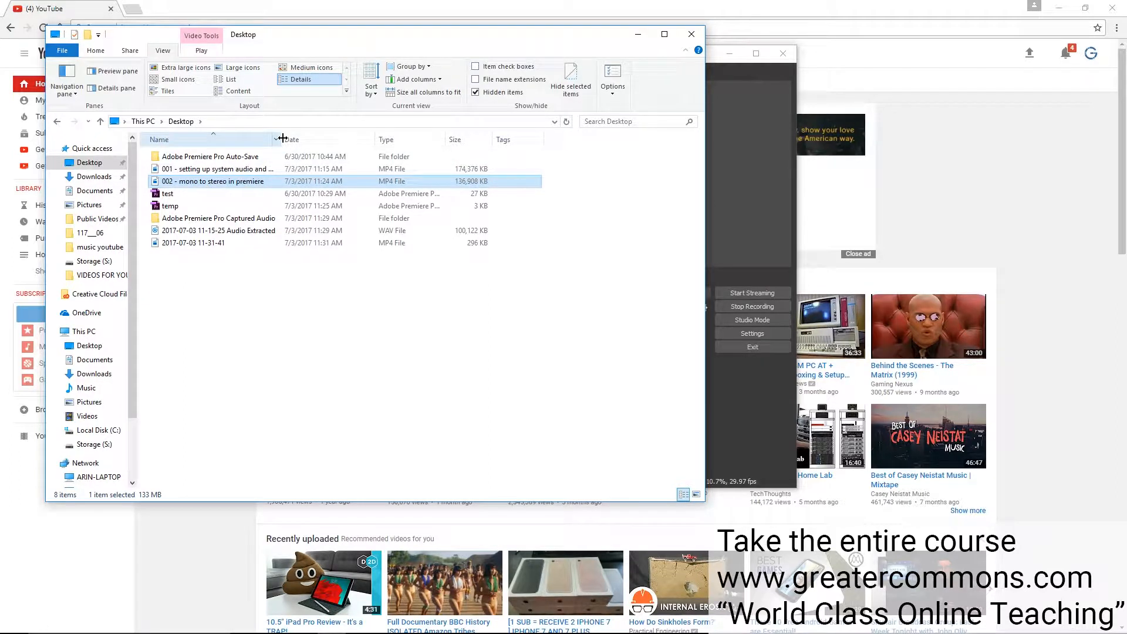
left_click_drag(282, 138, 362, 138)
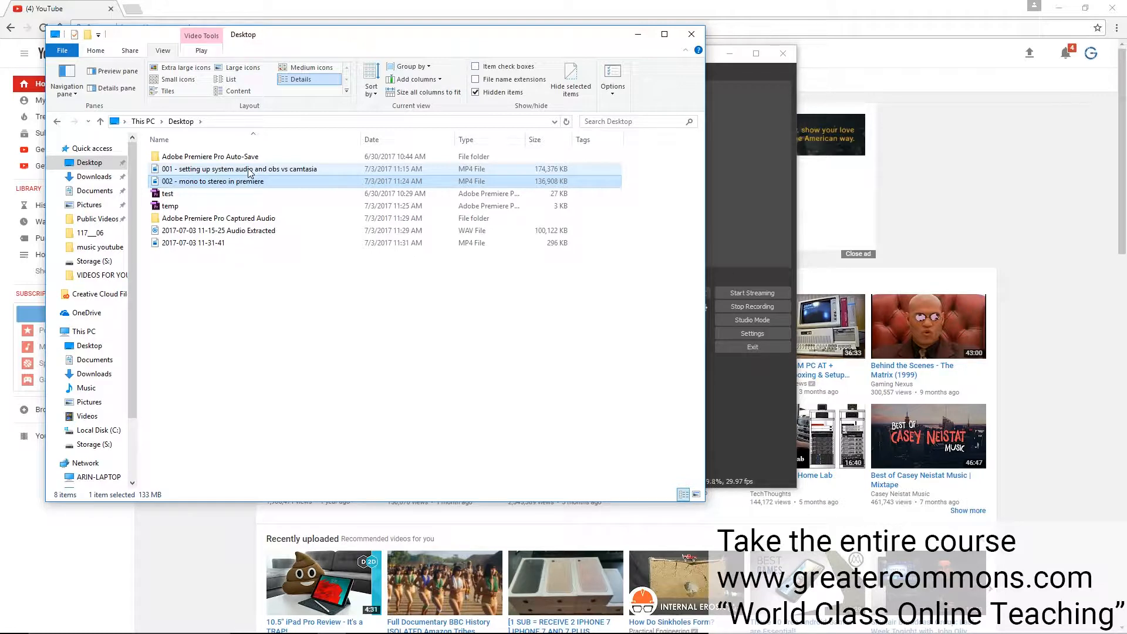
Switch to the Chrome browser and open greatercommons.com.
left_click(834, 6)
left_click(167, 26)
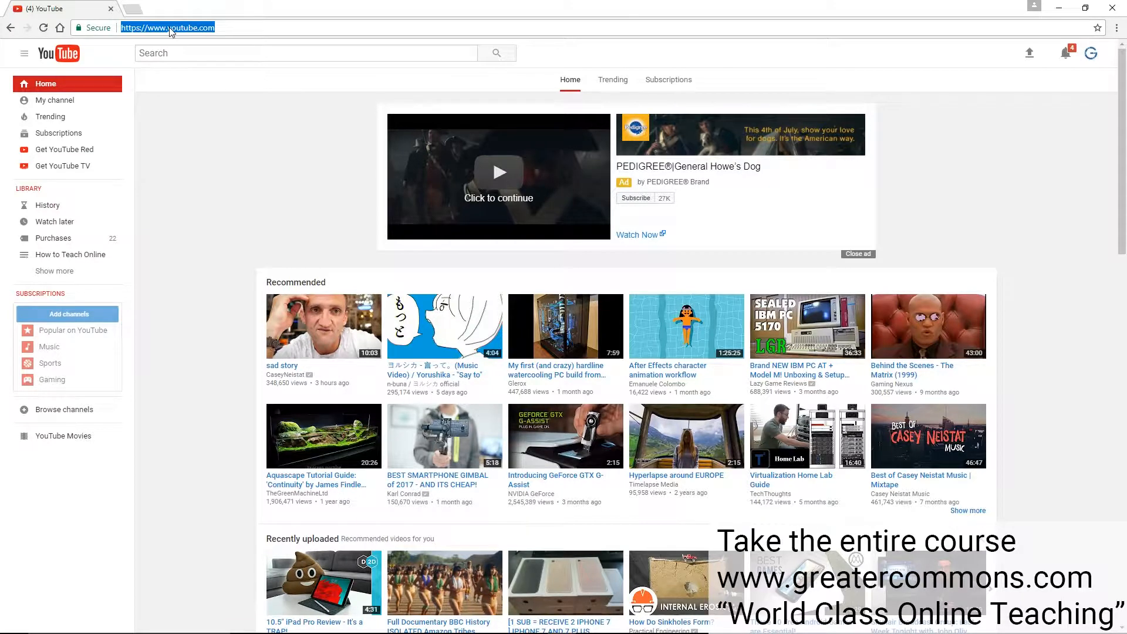
type("grea")
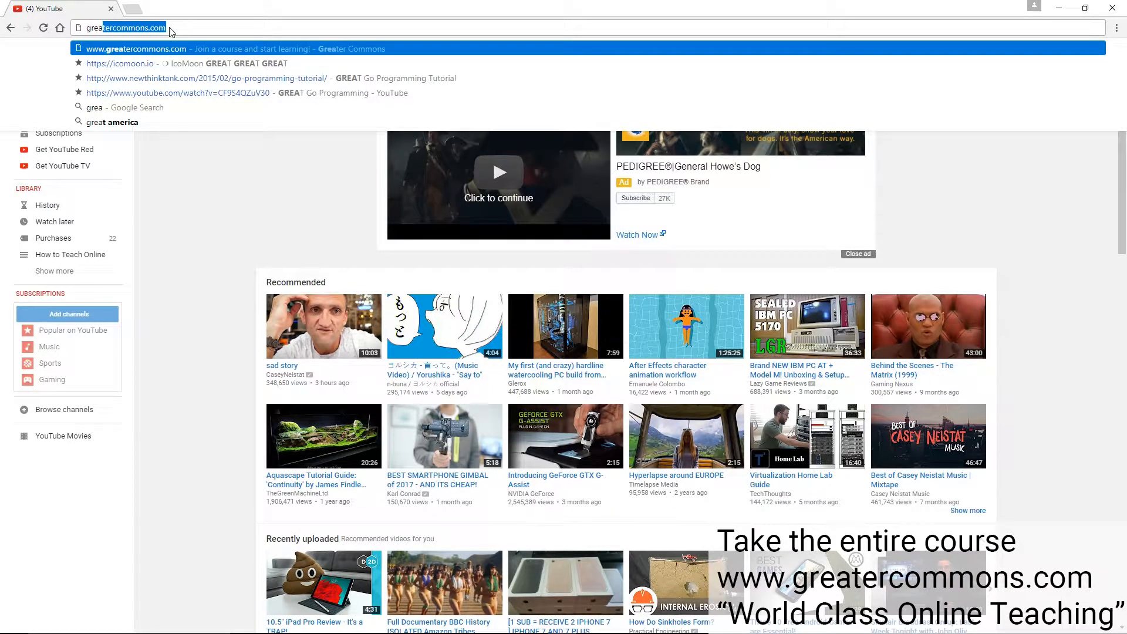
key("Return")
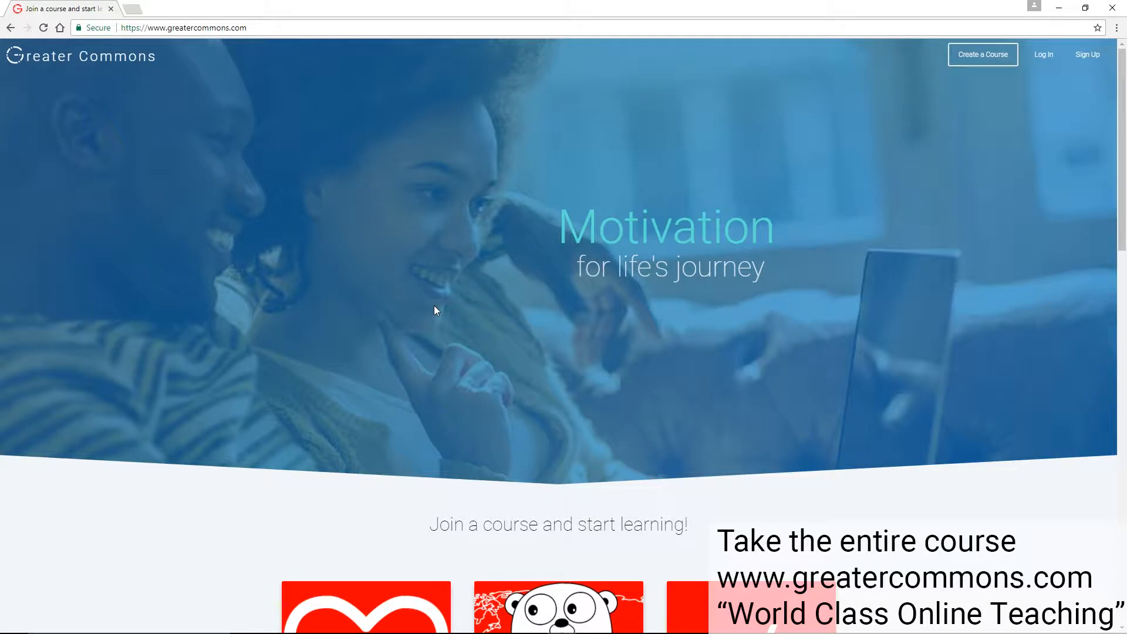
Look through the open windows for Premiere Pro.
key("alt+Tab")
key("alt+Tab")
key("alt+Tab")
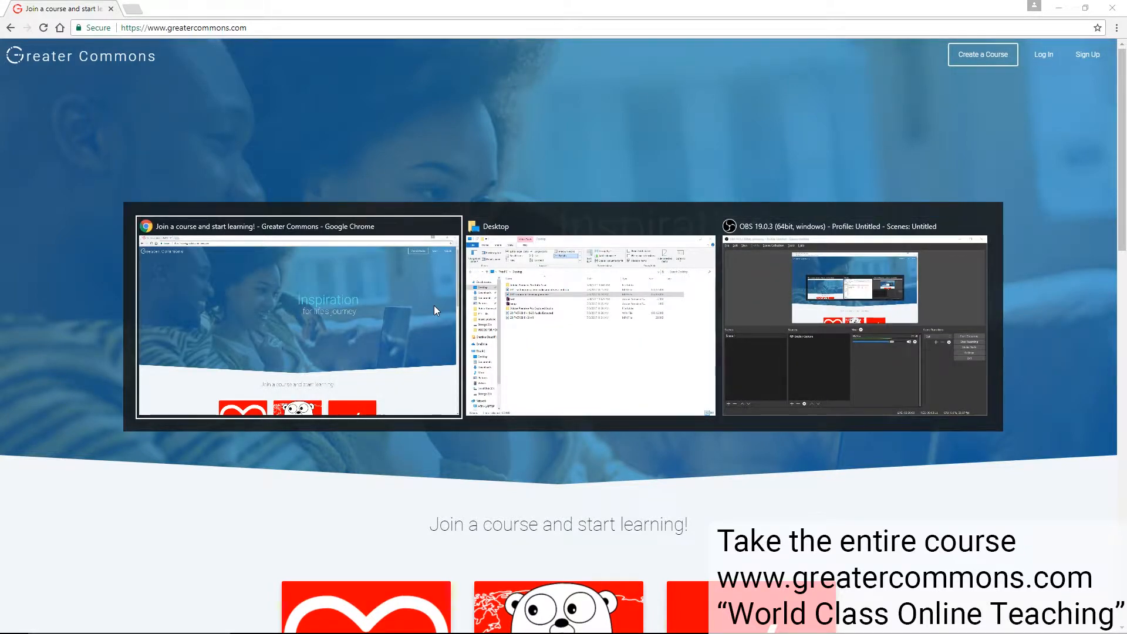
key("alt+Tab")
key("alt+Tab")
key("alt+Tab")
key("alt+Tab")
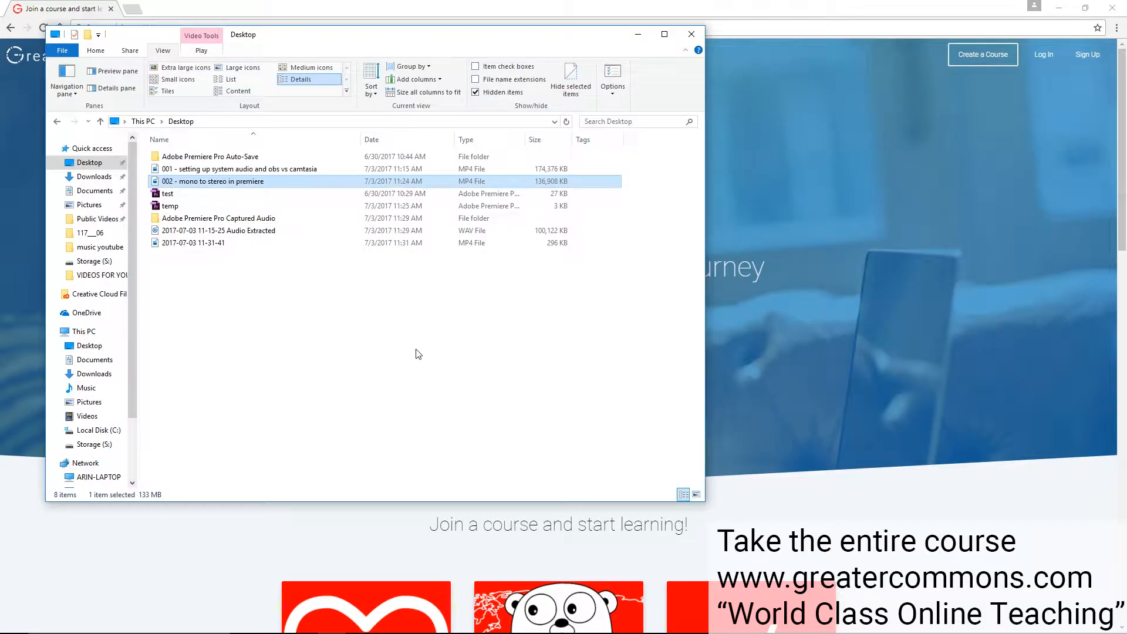
key("alt")
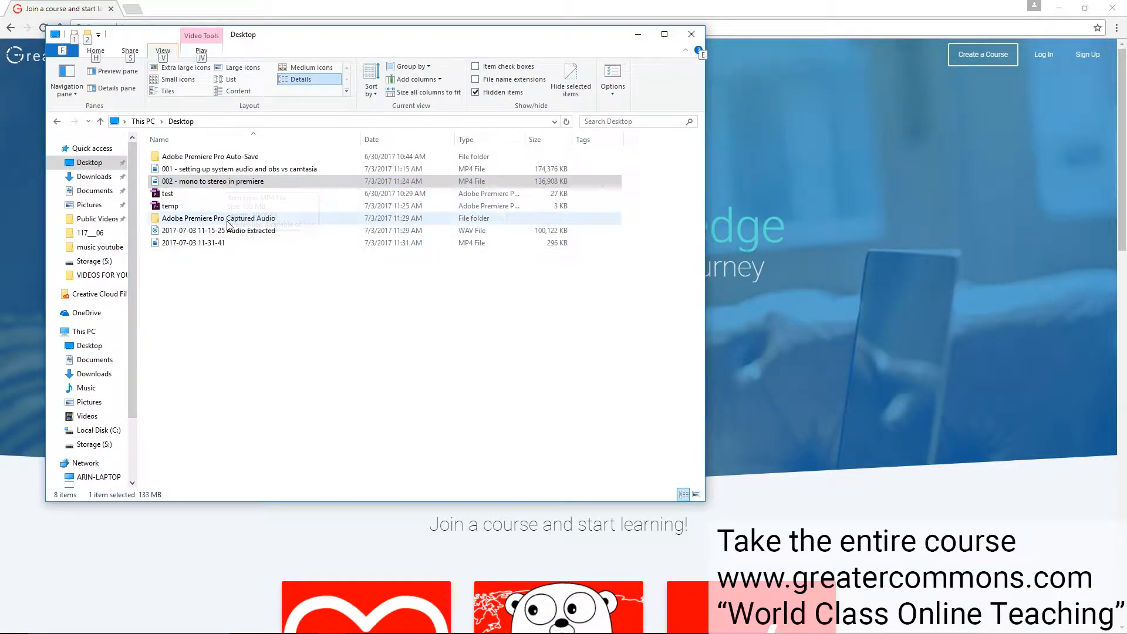
key("alt+Tab")
key("alt+Tab")
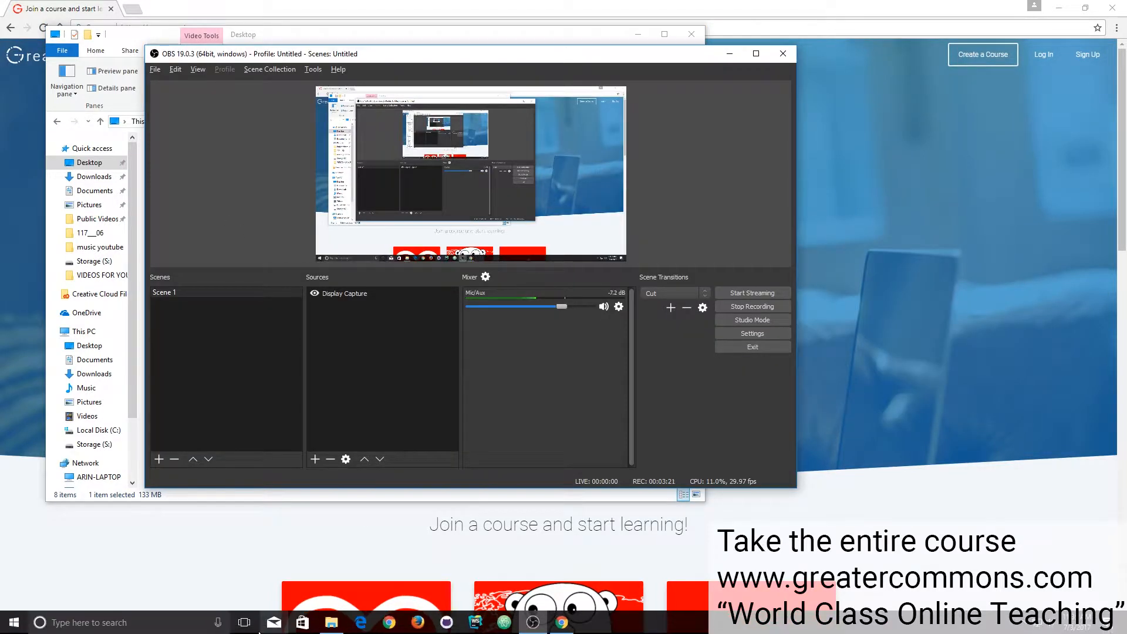
Launch Adobe Premiere Pro CC 2017 and start a new project.
left_click(180, 619)
type("premi")
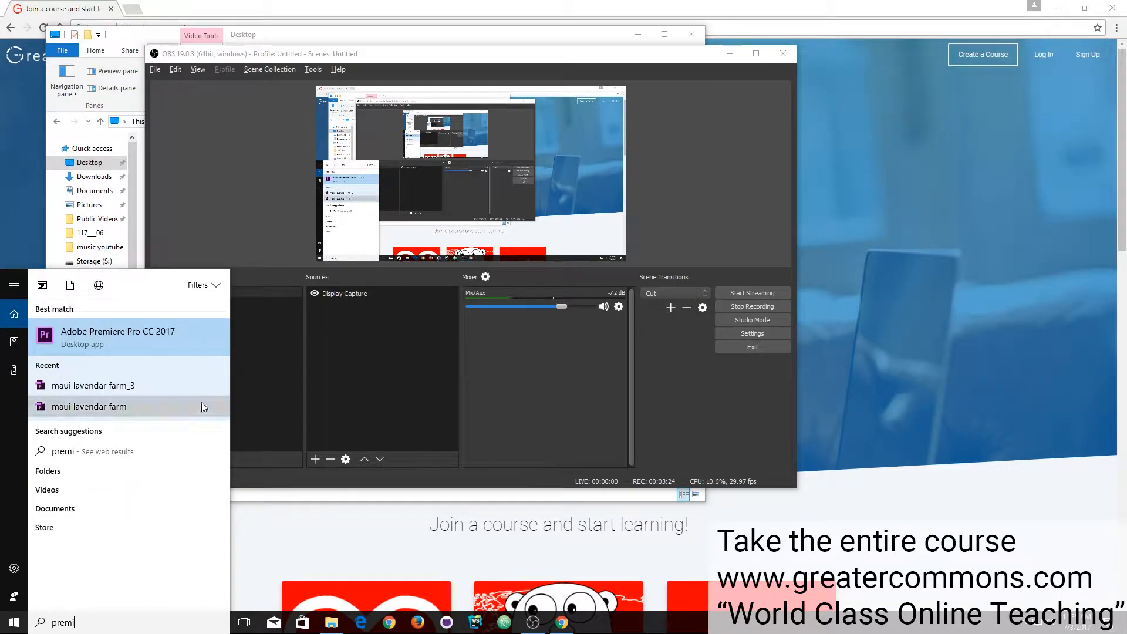
left_click(202, 404)
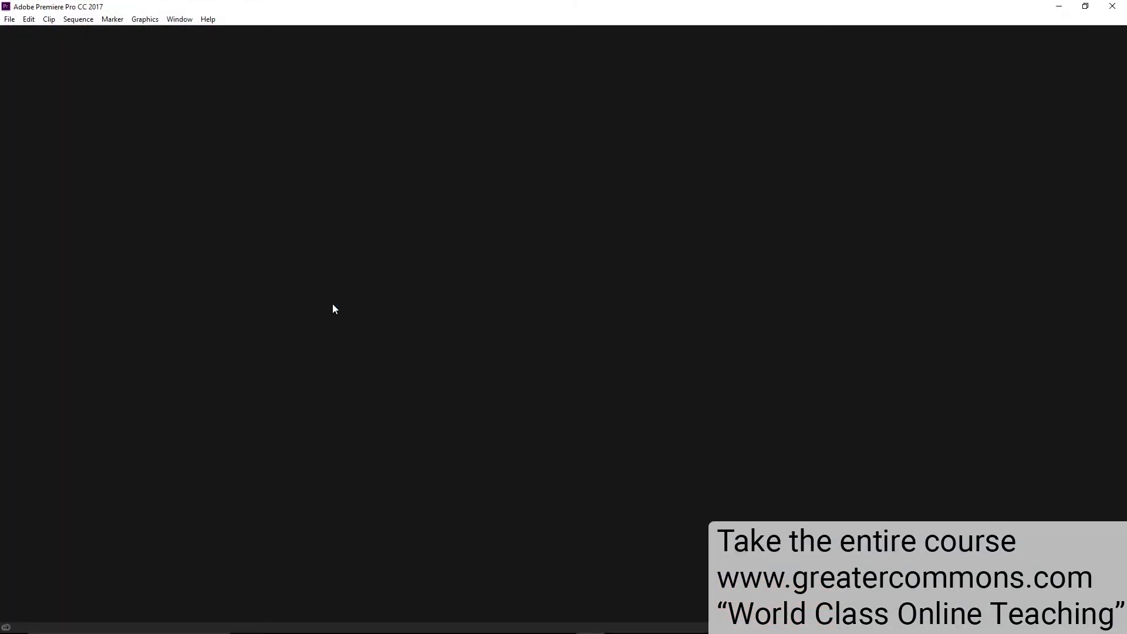
left_click(373, 283)
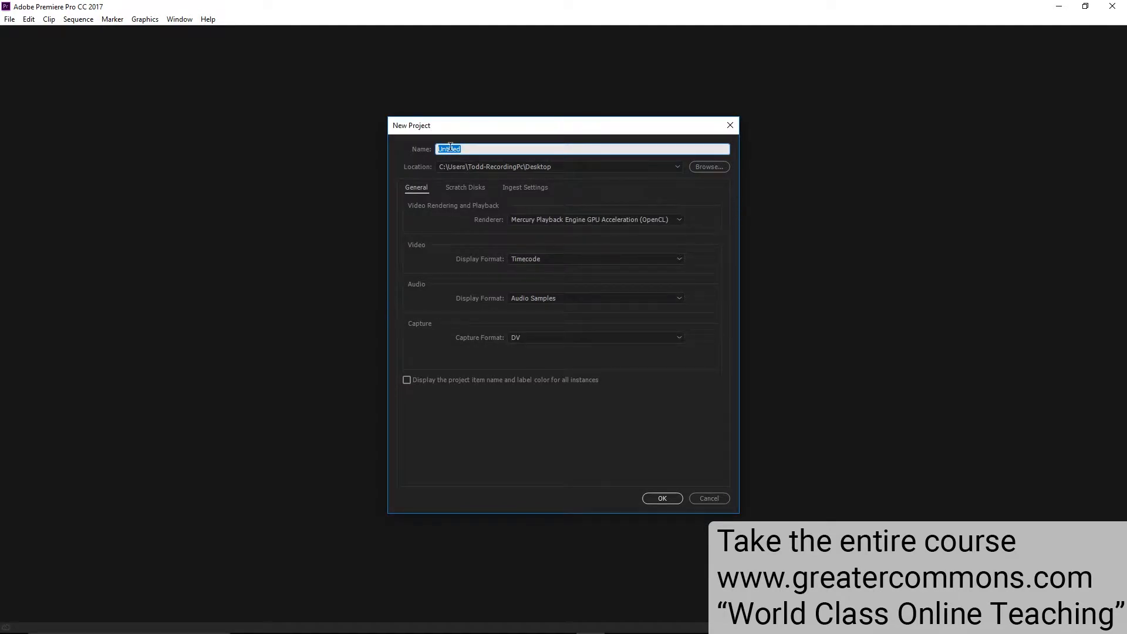
Browse for the project location to the instructor's folder inside VIDEOS FOR COURSES on the Storage (S:) drive.
left_click(719, 165)
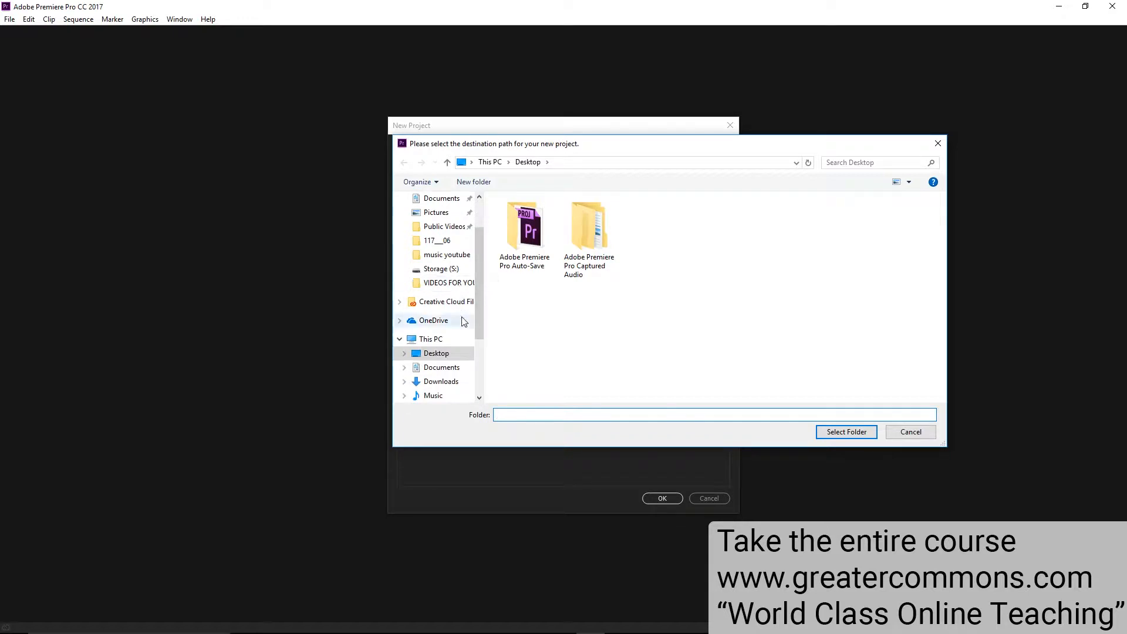
left_click_drag(479, 322, 480, 381)
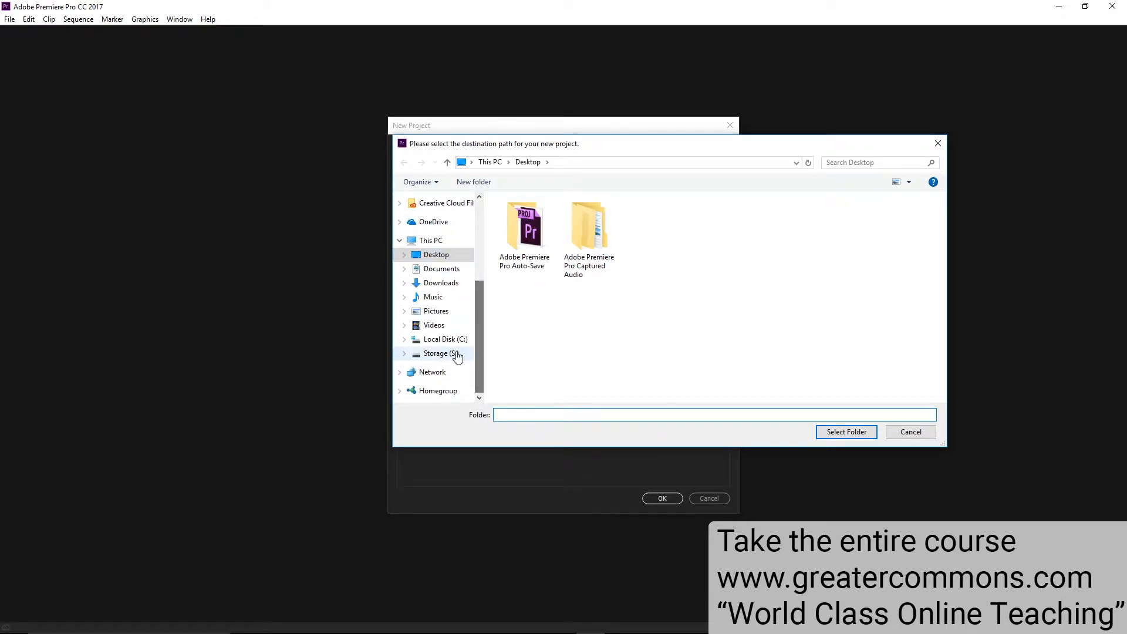
left_click(441, 353)
double_click(564, 220)
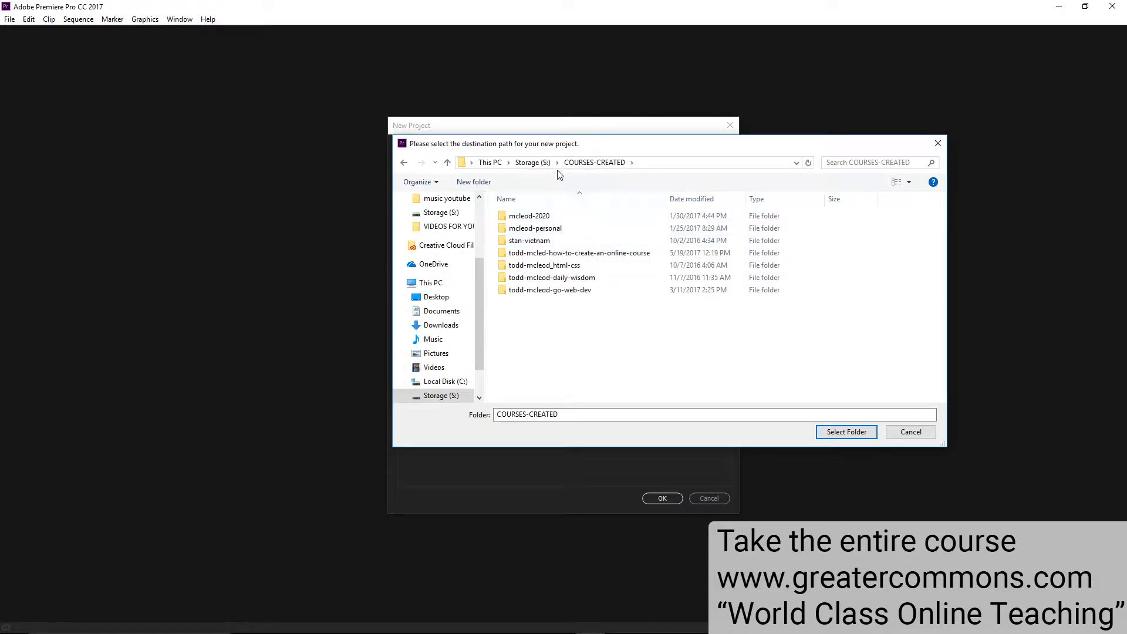
left_click(532, 162)
double_click(543, 254)
left_click(542, 230)
double_click(542, 230)
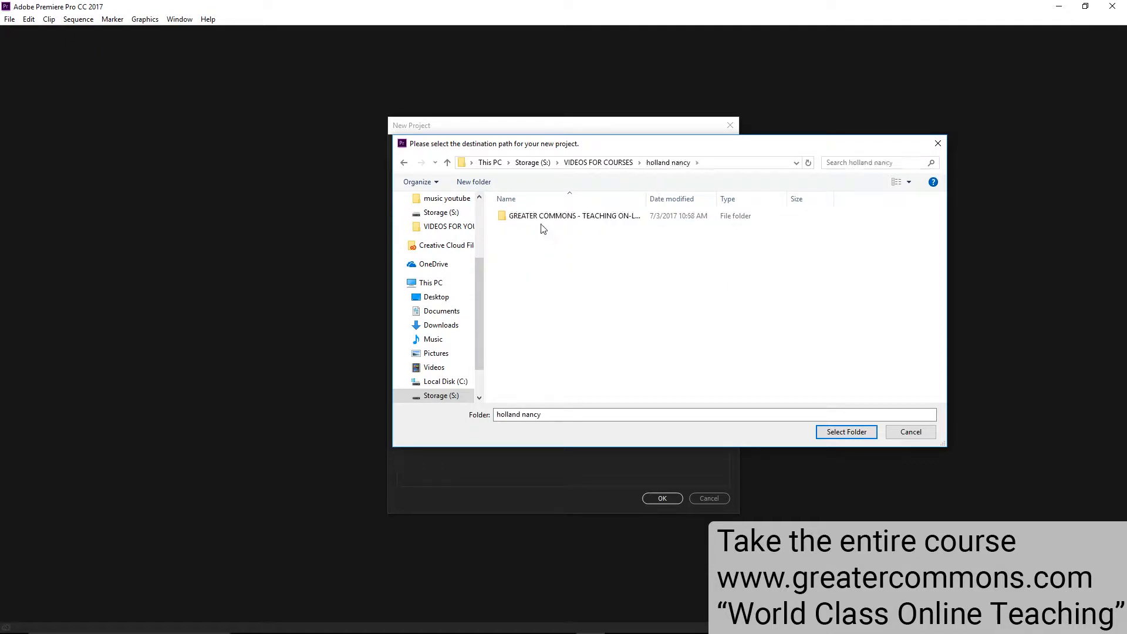
Set the project location to the "1 - Hiring Laws - Introduction" folder within GREATER COMMONS - TEACHING ON-LINE.
double_click(540, 217)
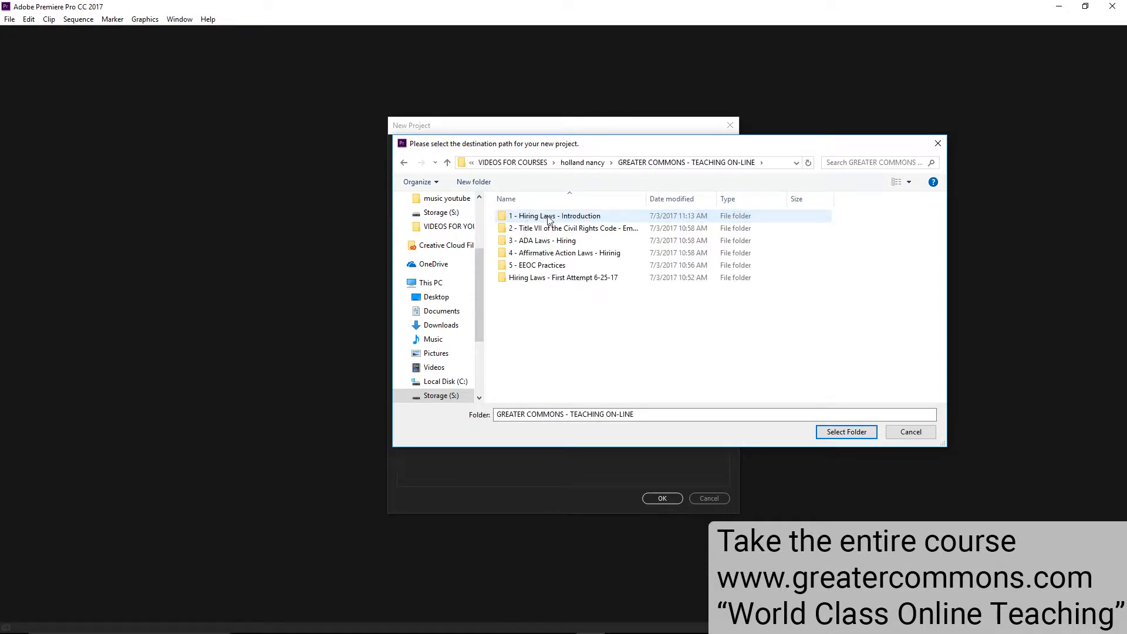
double_click(547, 217)
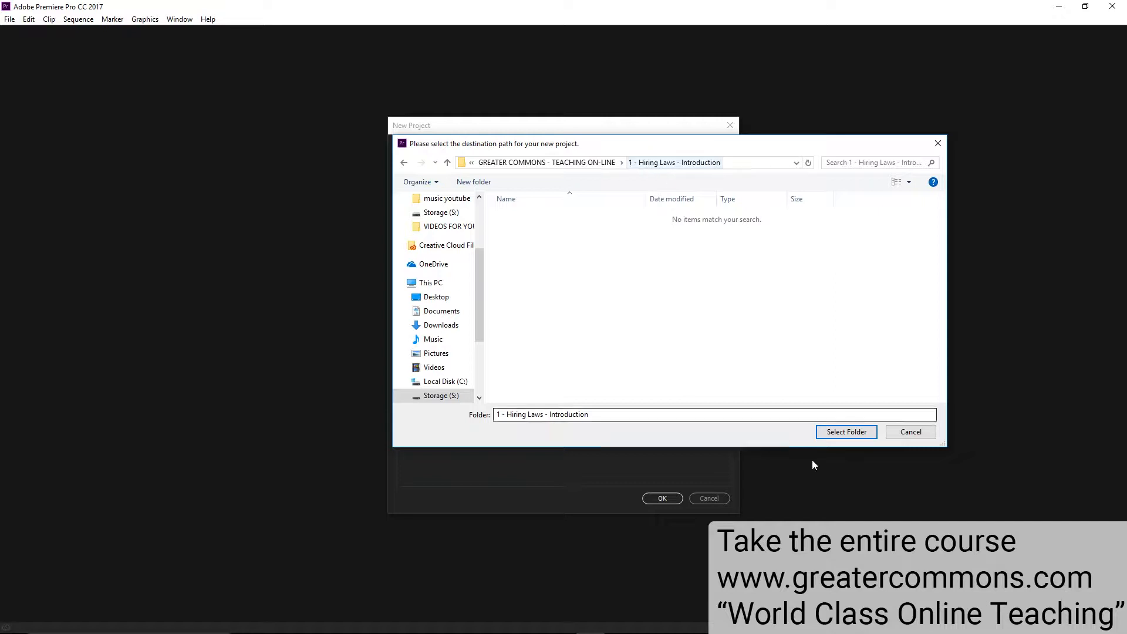
right_click(677, 165)
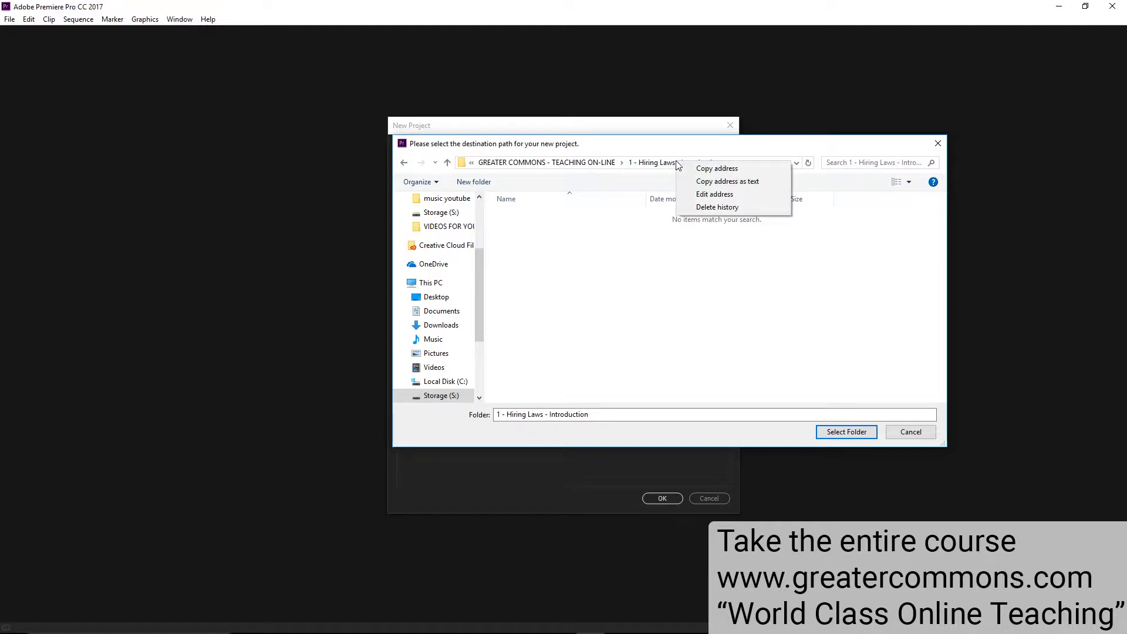
left_click(681, 147)
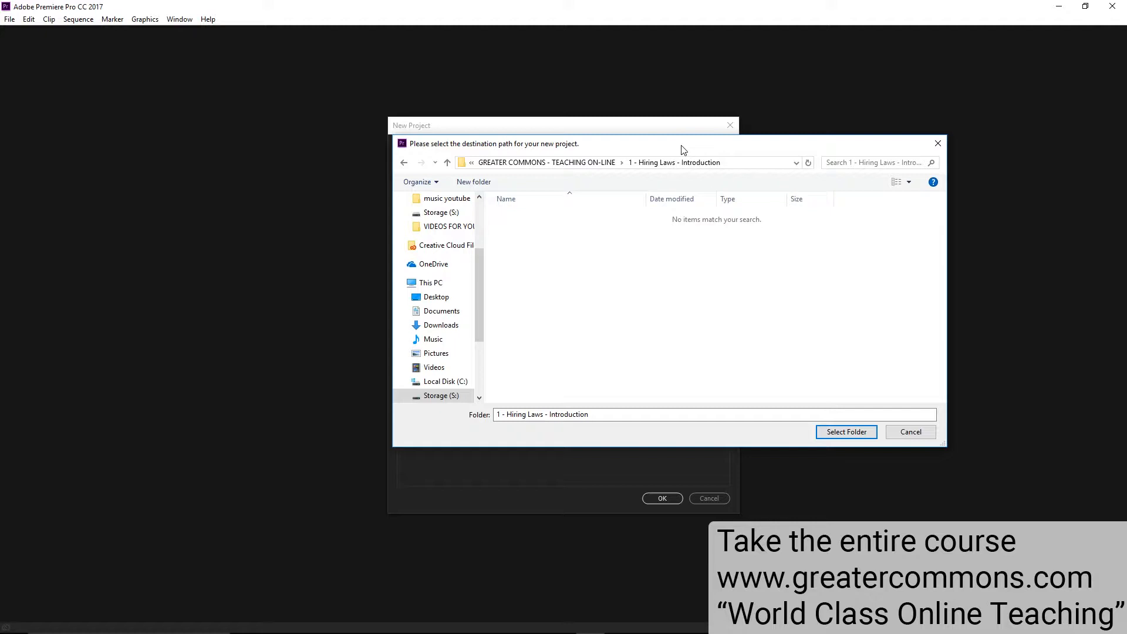
left_click(846, 431)
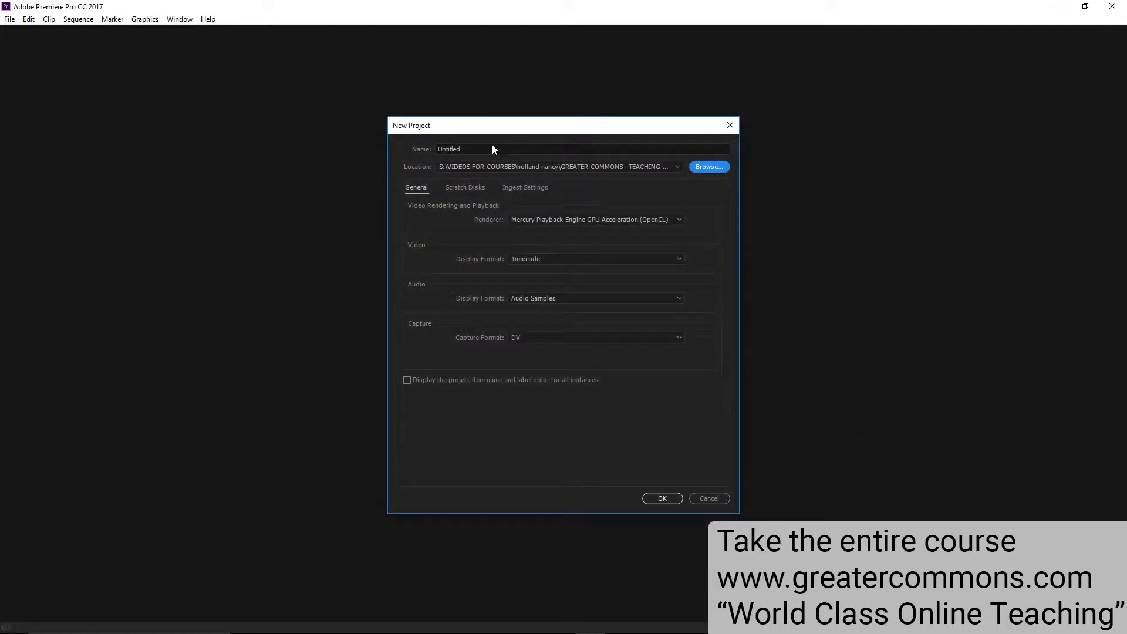
Name the project 001-intro-to-hiring-laws and create it.
double_click(471, 149)
type("001-into-to-hiring-laws")
key("Return")
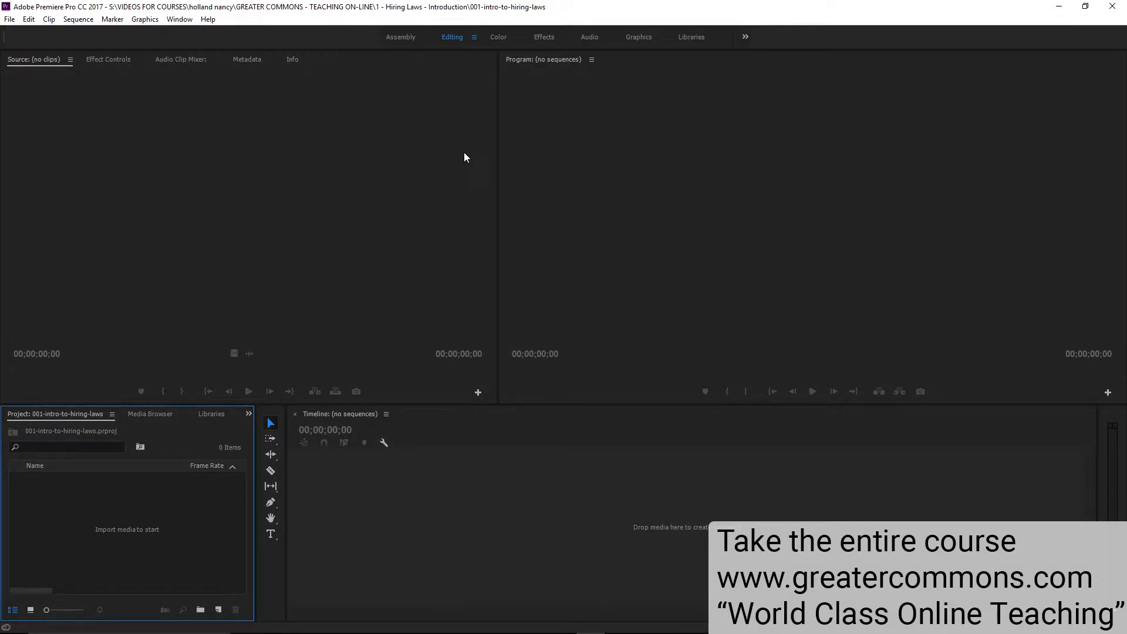
Switch to File Explorer and open "1 - Hiring Laws - Introduction" on Storage (S:), within the instructor's GREATER COMMONS - TEACHING ON-LINE folder.
key("alt+Tab")
key("alt+Tab")
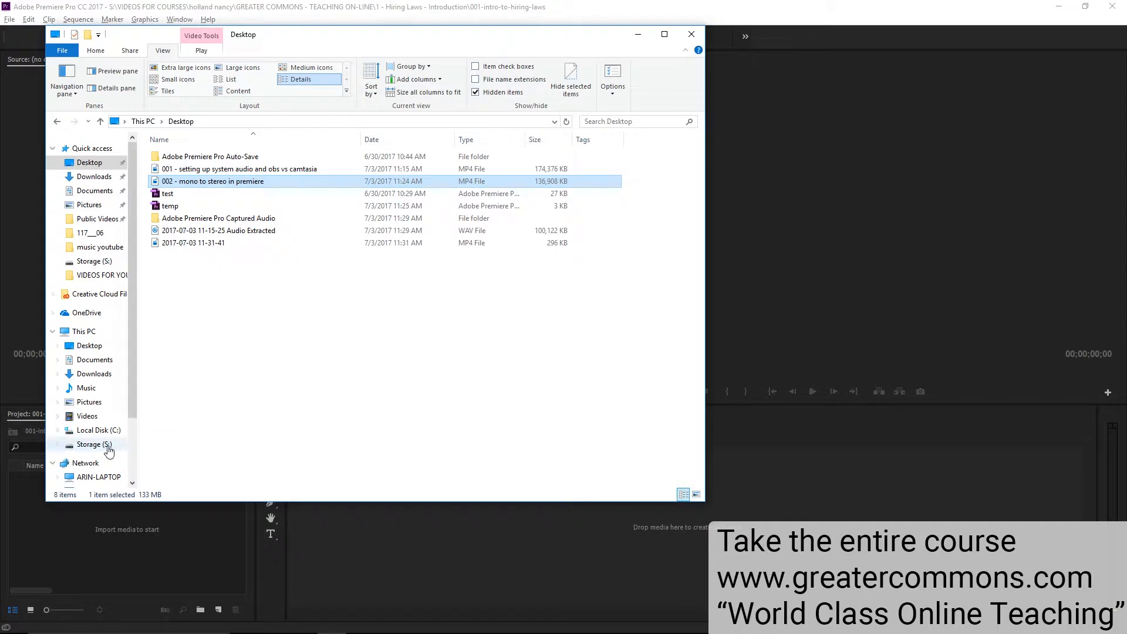
left_click(108, 447)
double_click(223, 194)
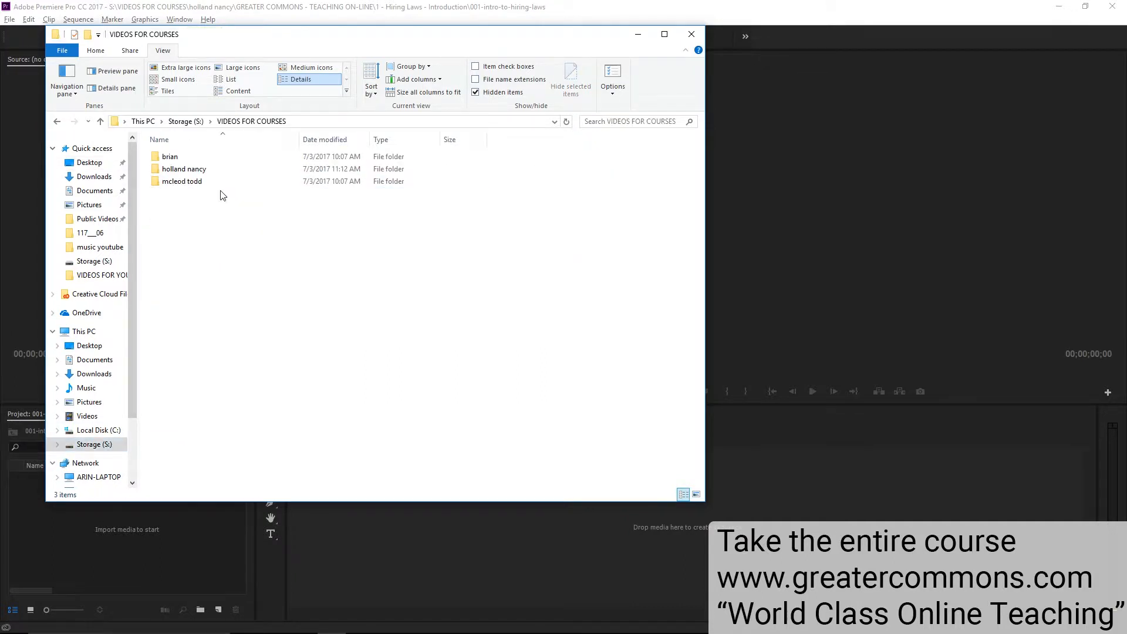
double_click(210, 169)
double_click(209, 158)
left_click(213, 159)
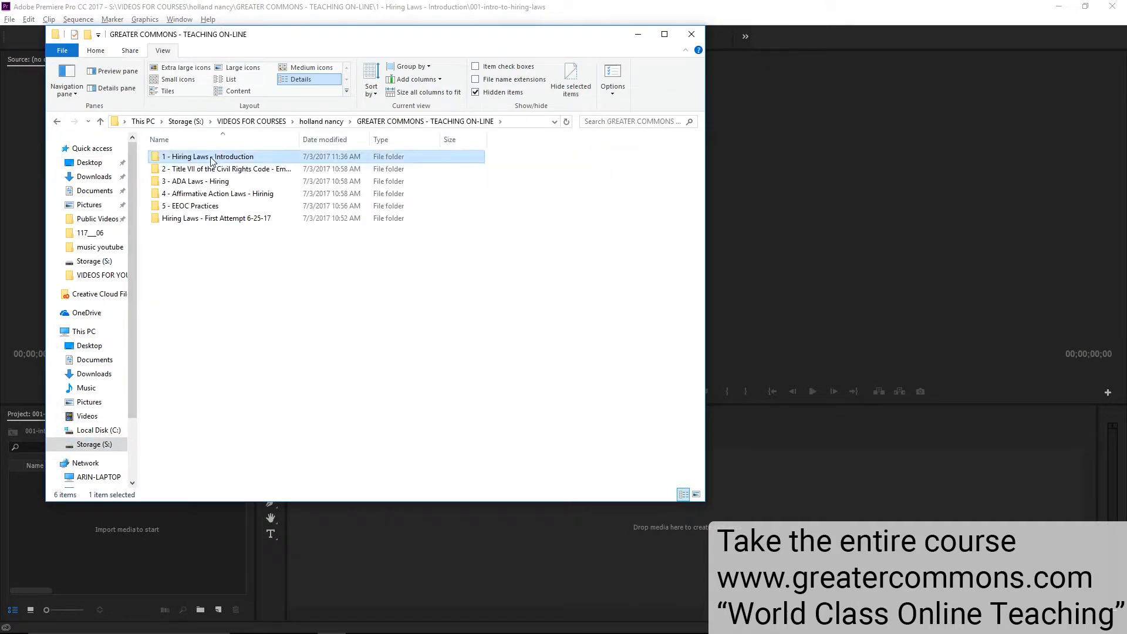
double_click(212, 158)
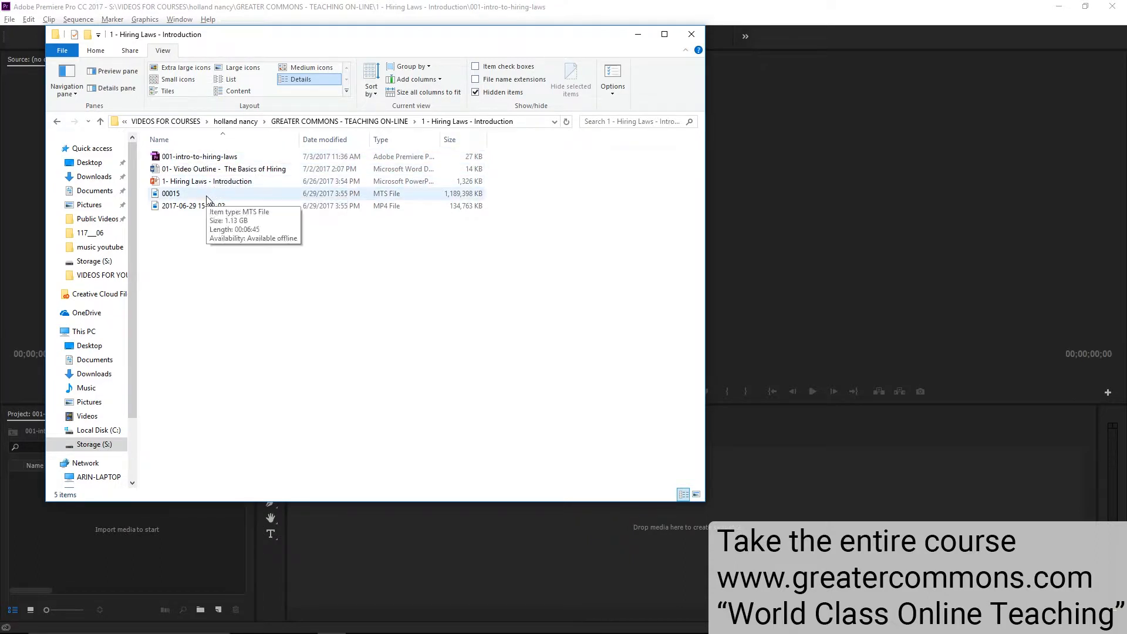
left_click_drag(299, 141, 353, 138)
left_click(273, 193)
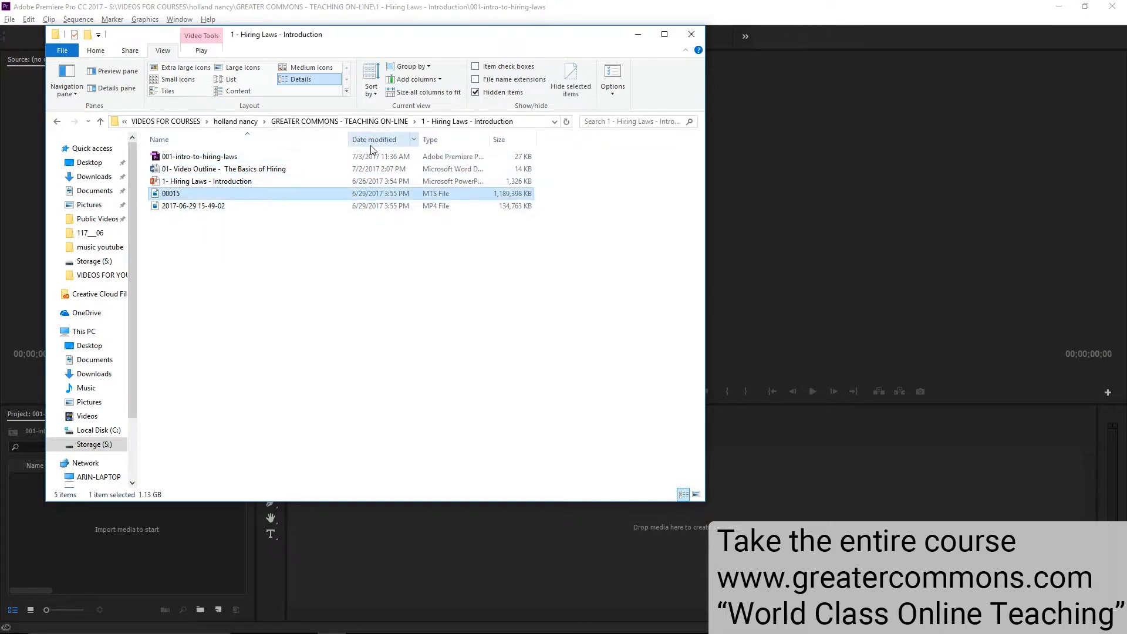
left_click(195, 206)
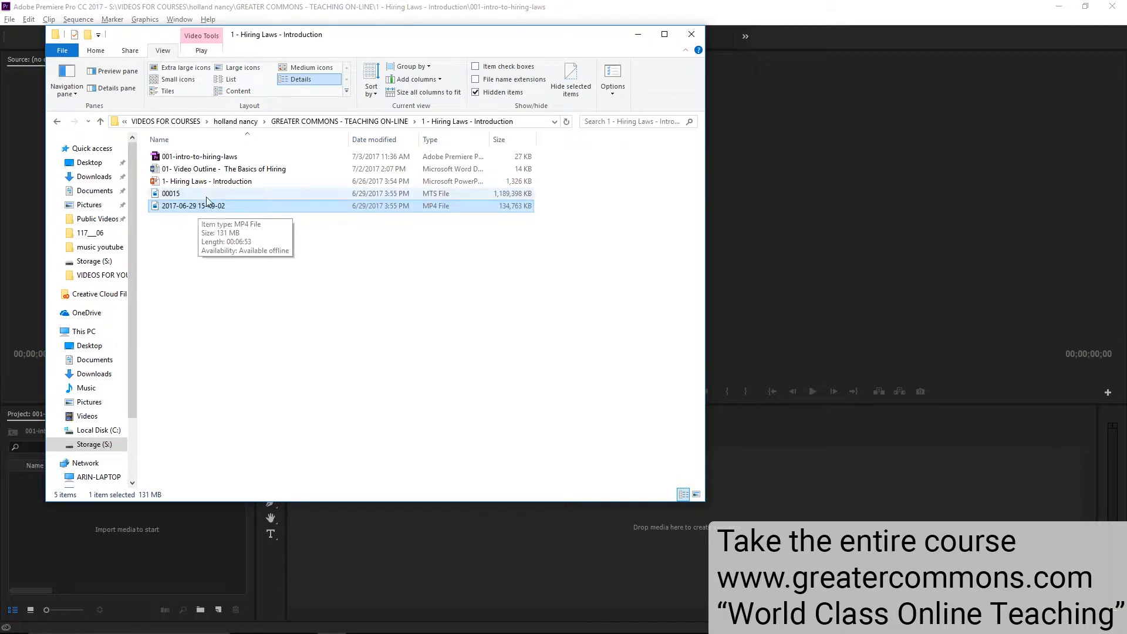
left_click(206, 197, "ctrl")
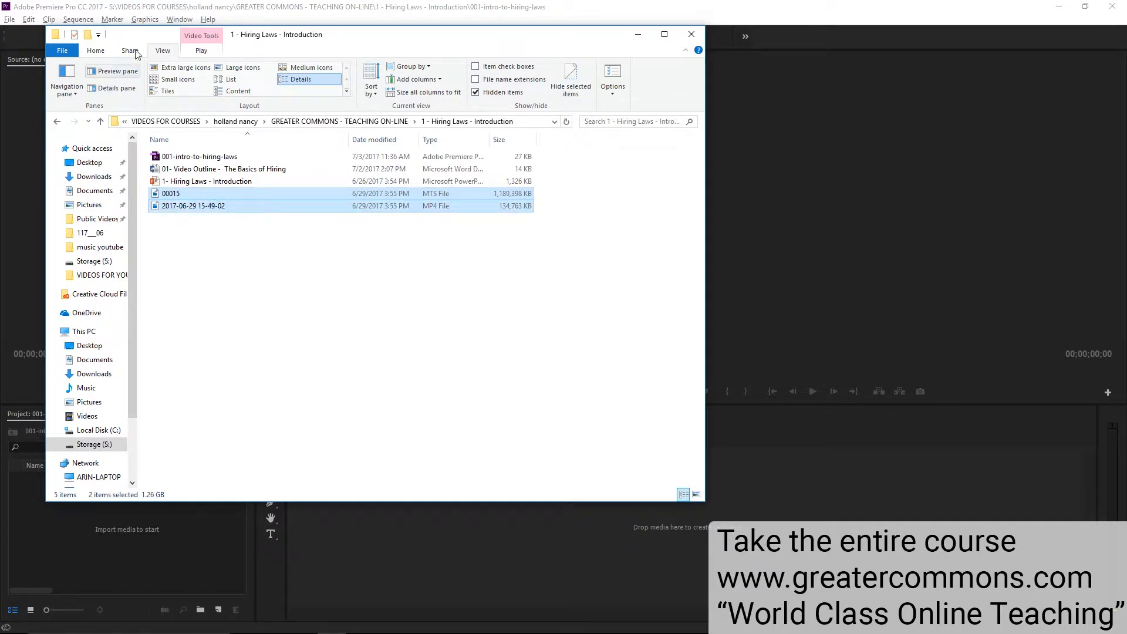
left_click_drag(138, 42, 432, 63)
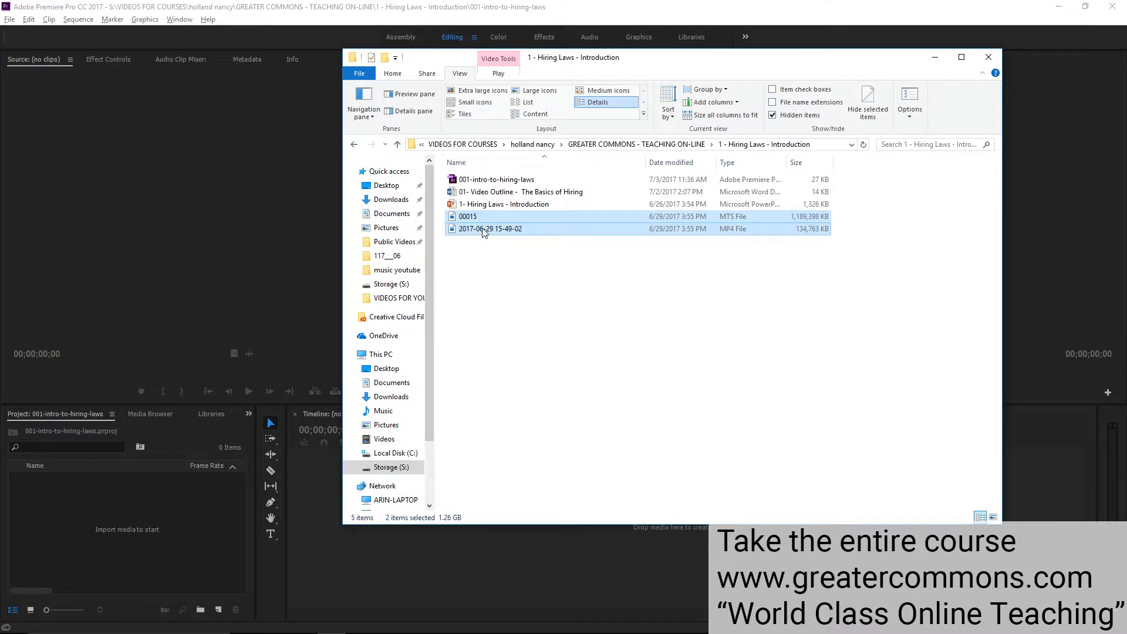
left_click_drag(482, 232, 151, 529)
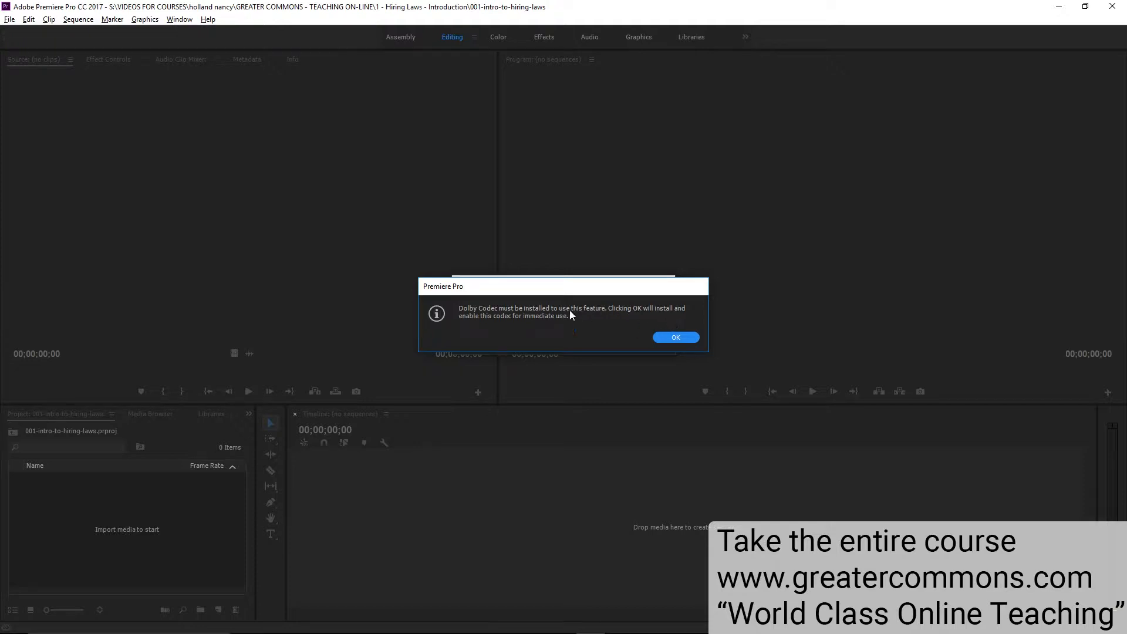
left_click(672, 338)
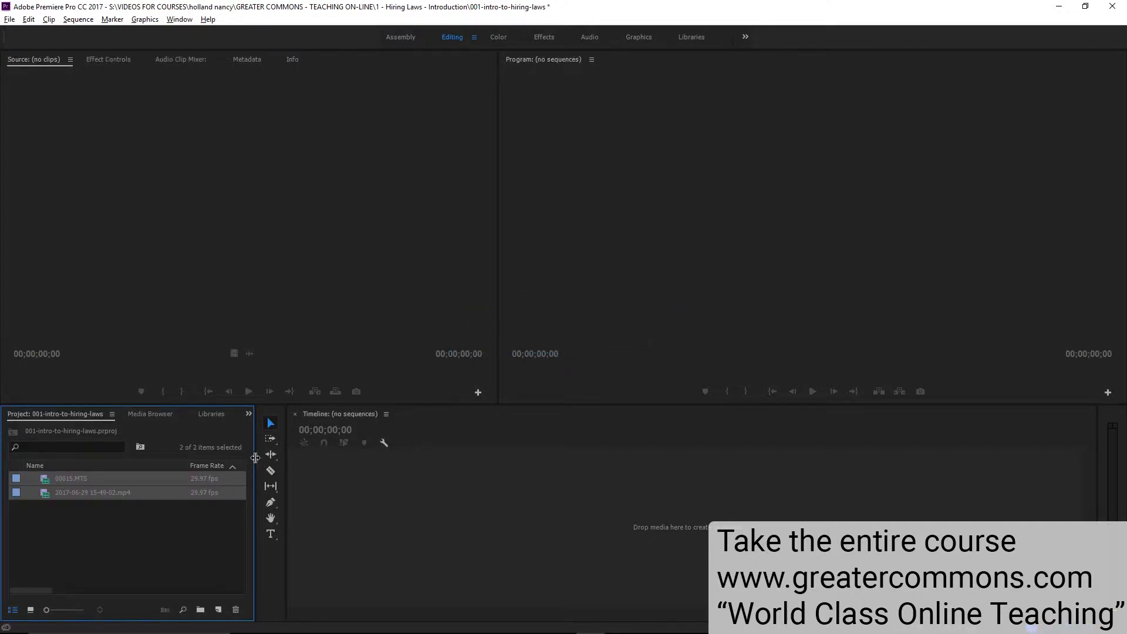
left_click_drag(255, 457, 895, 437)
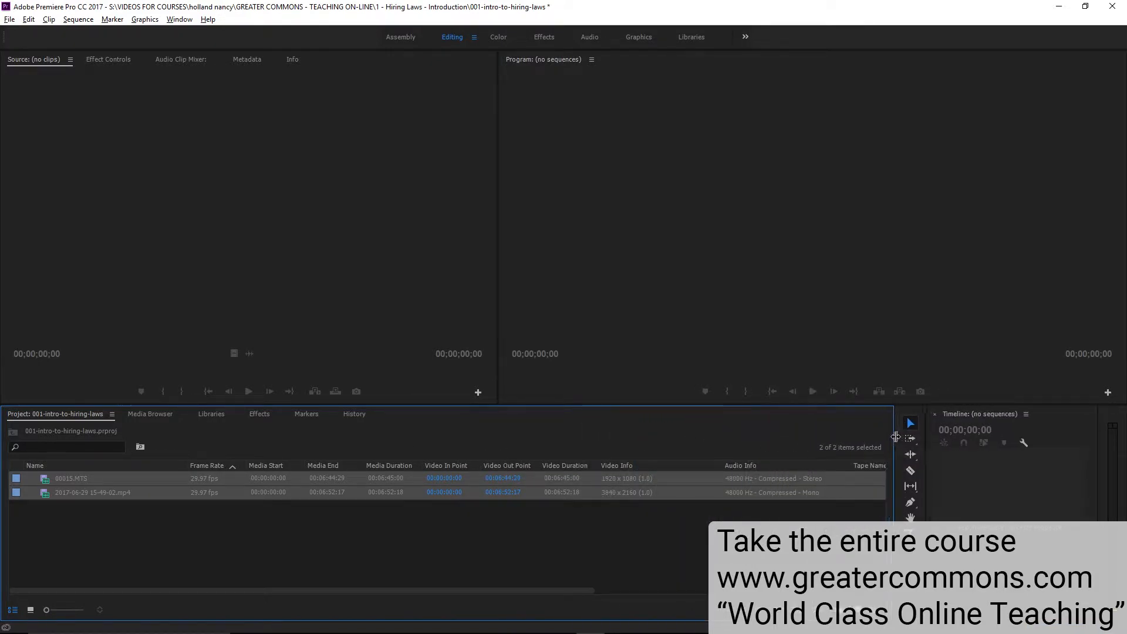
left_click(182, 480)
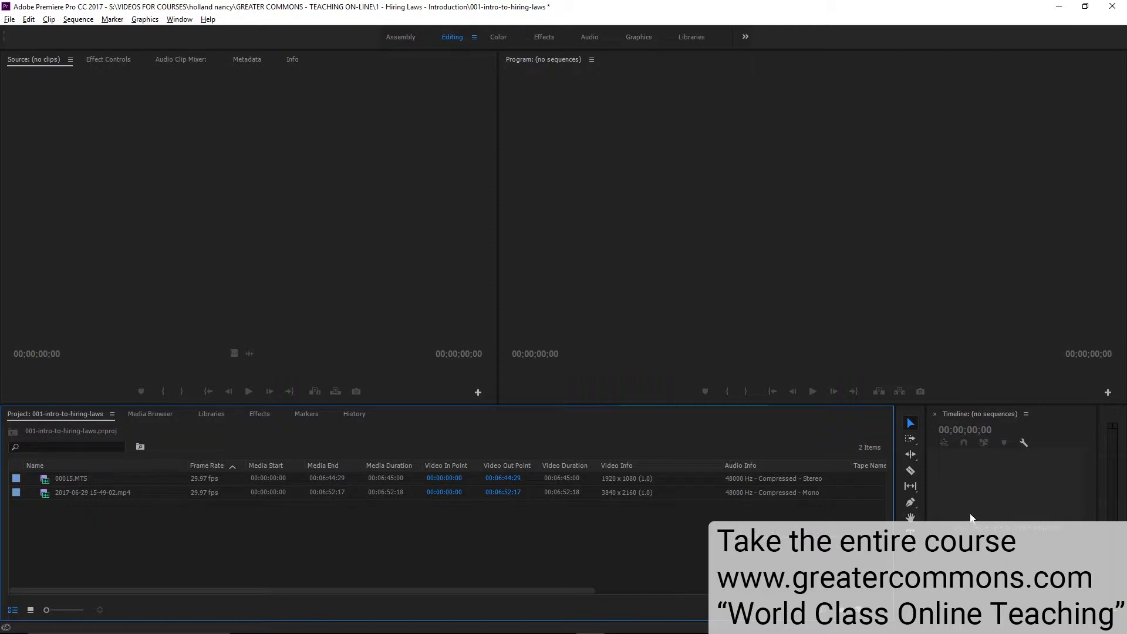
left_click(812, 494)
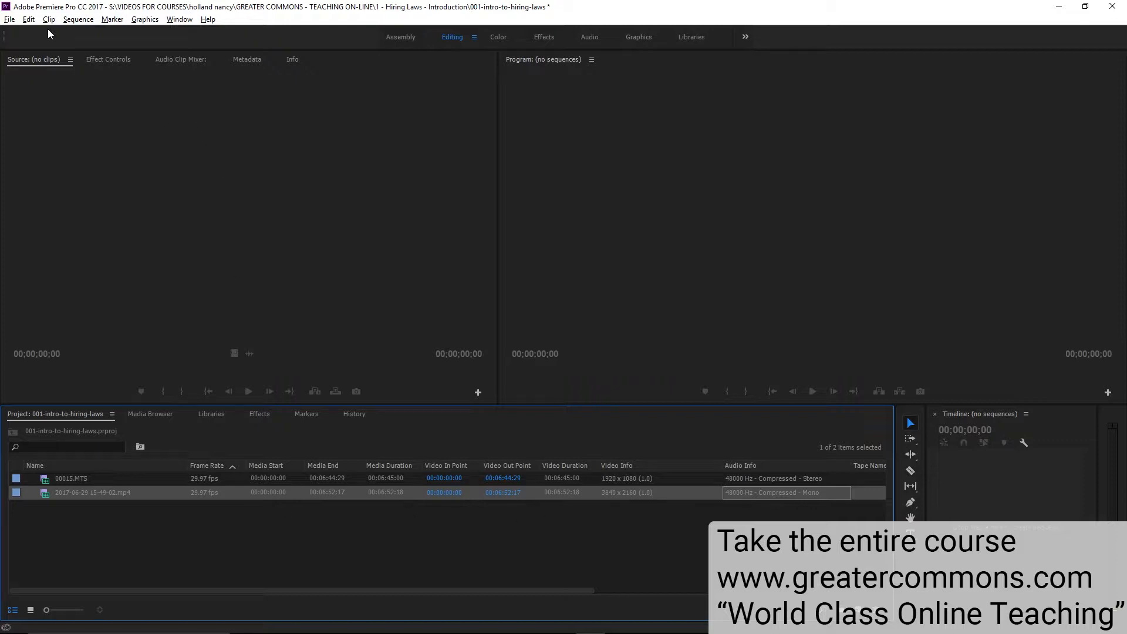
left_click(31, 21)
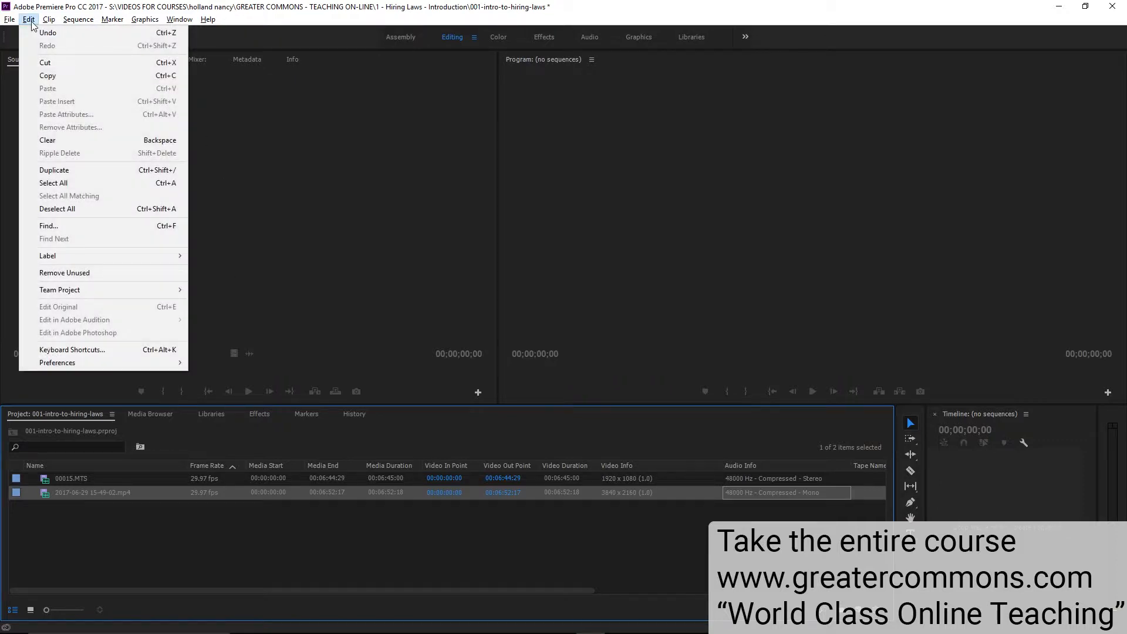
mouse_move(50, 21)
mouse_move(112, 103)
left_click(324, 102)
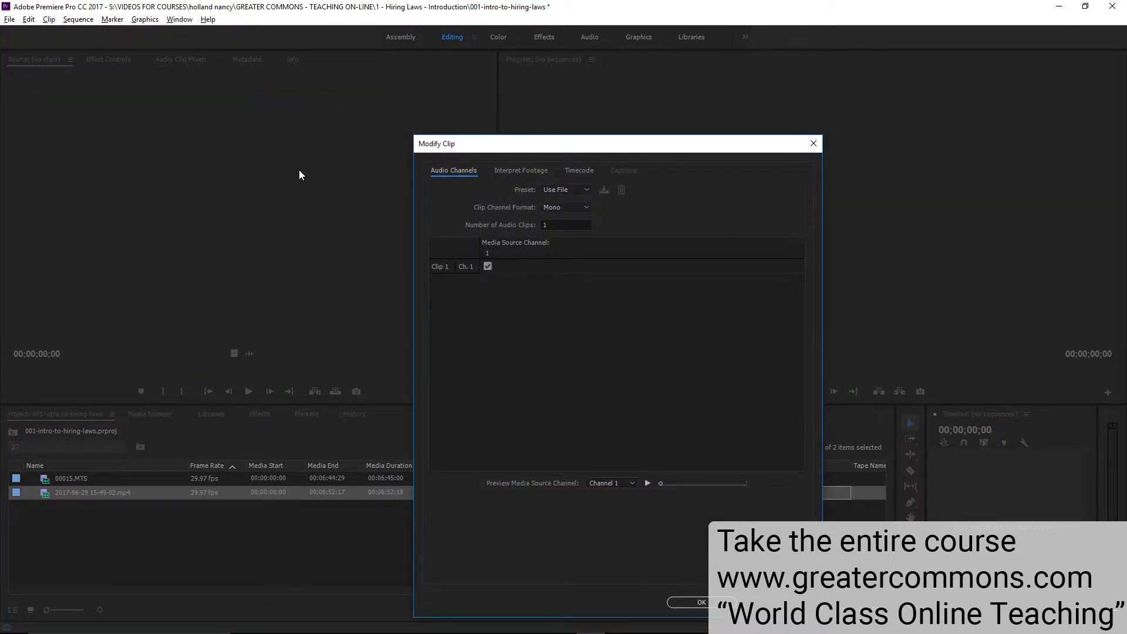
left_click(572, 208)
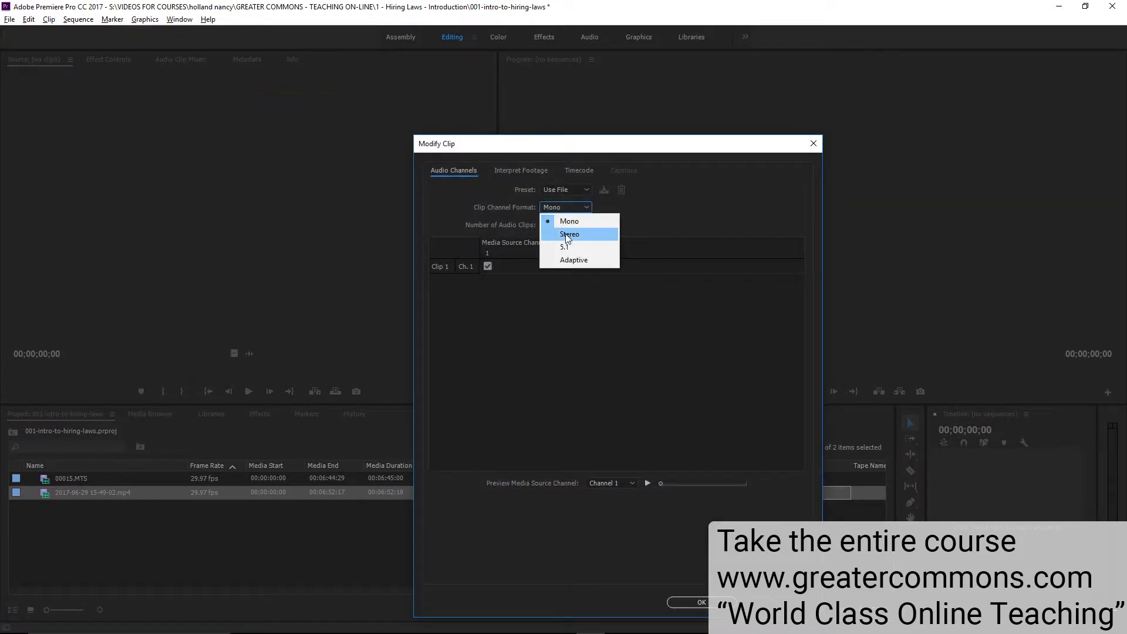
left_click(555, 234)
left_click(477, 281)
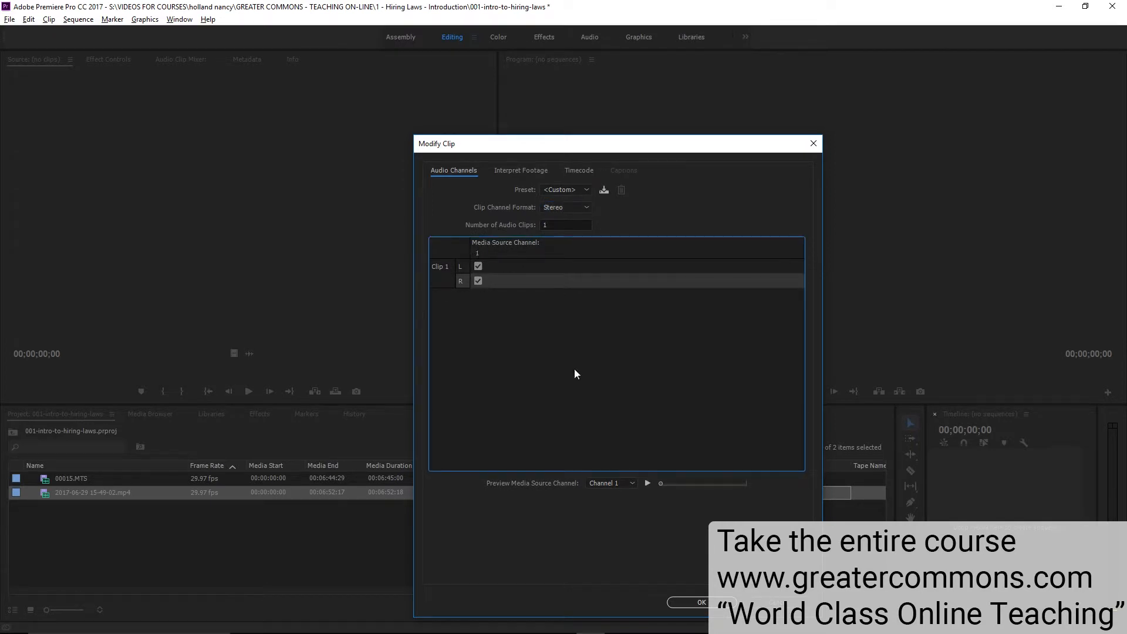
left_click(721, 603)
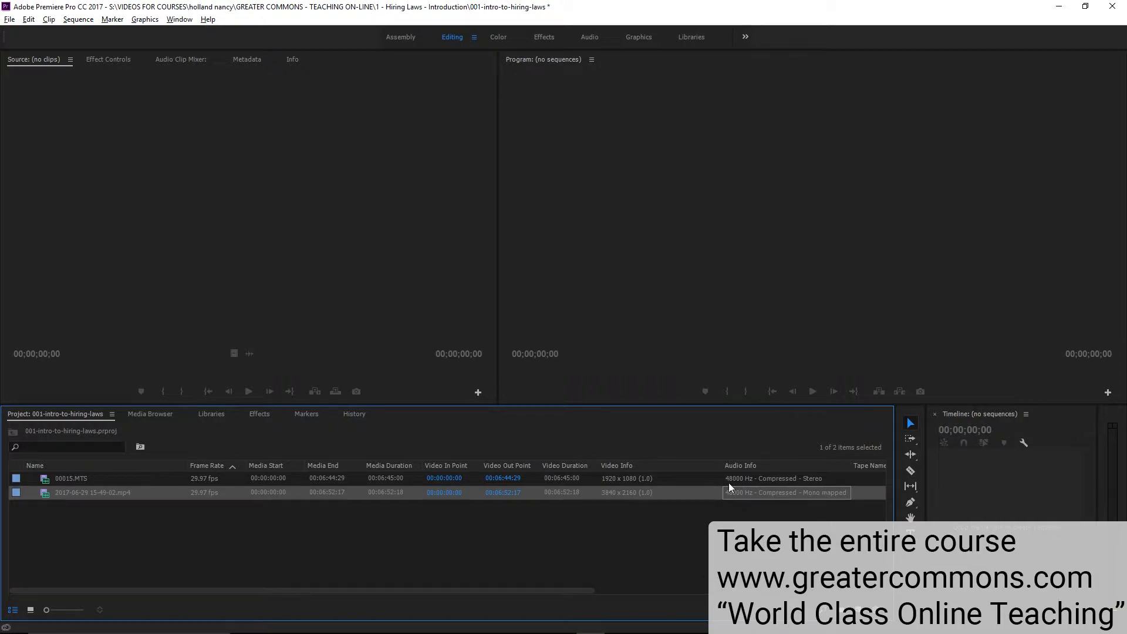
Compare the frame sizes of the two clips and create a sequence from 00015.MTS.
left_click(626, 480)
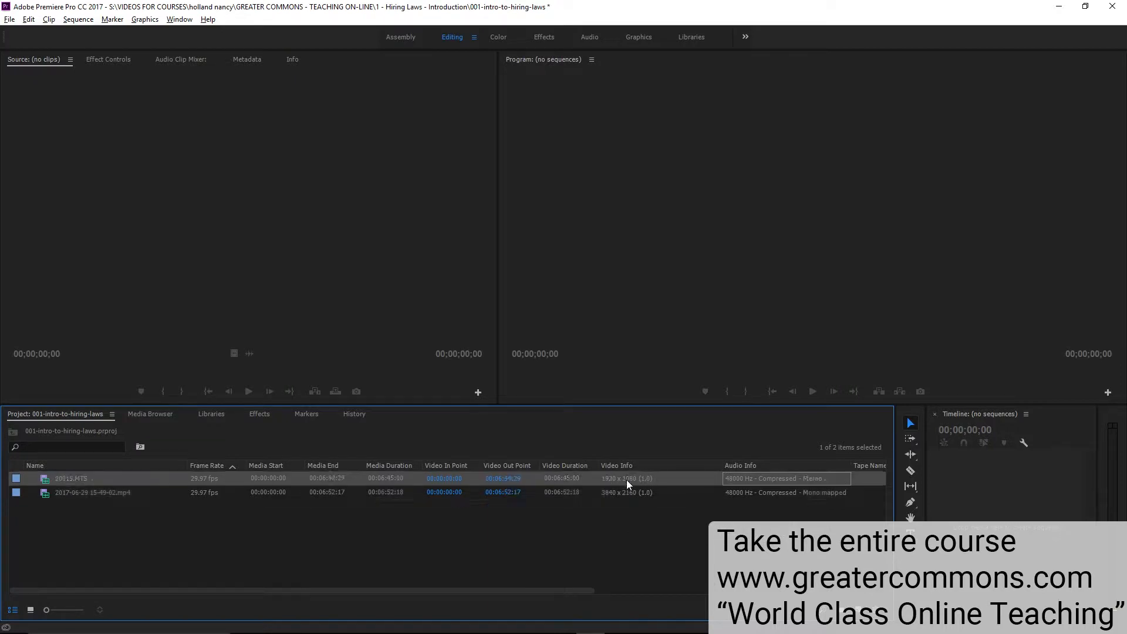
left_click(622, 491)
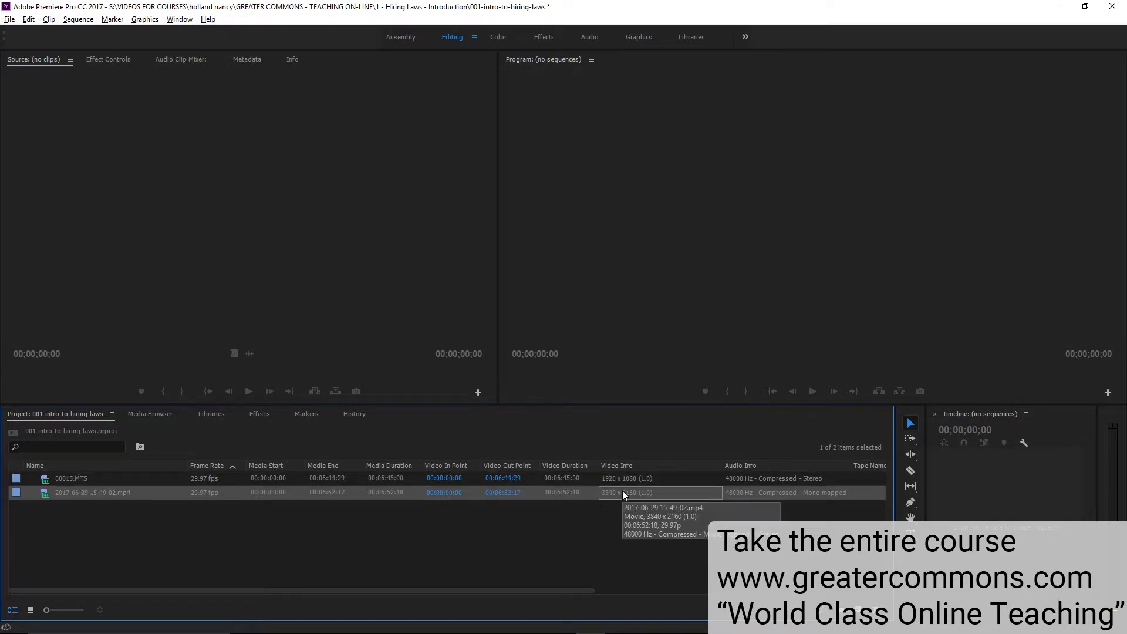
left_click(622, 477)
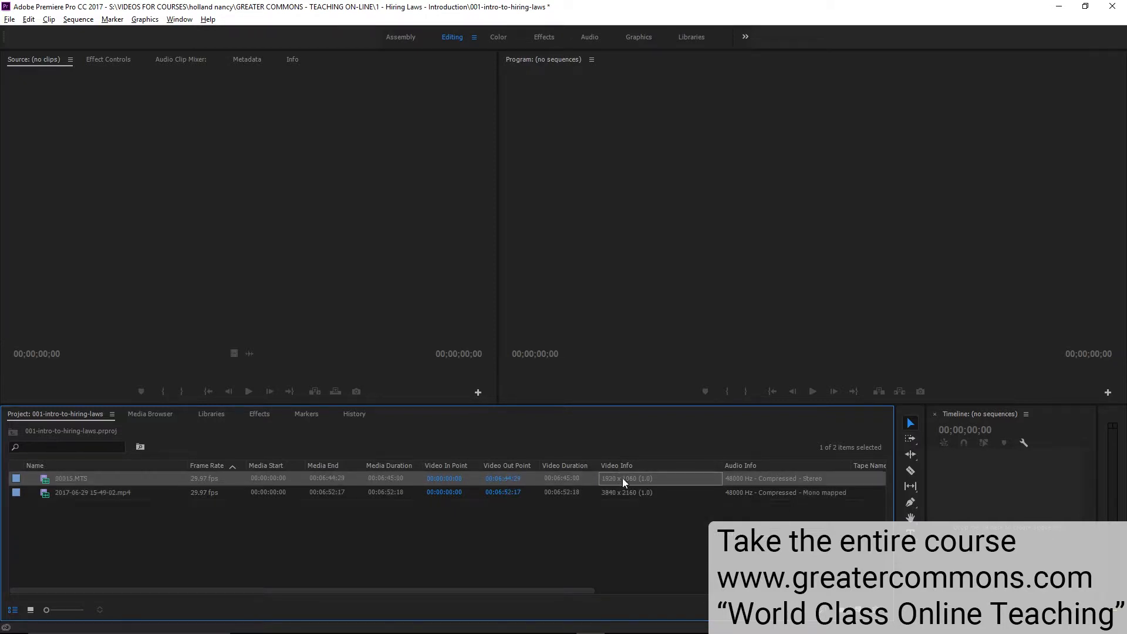
left_click_drag(926, 492, 467, 528)
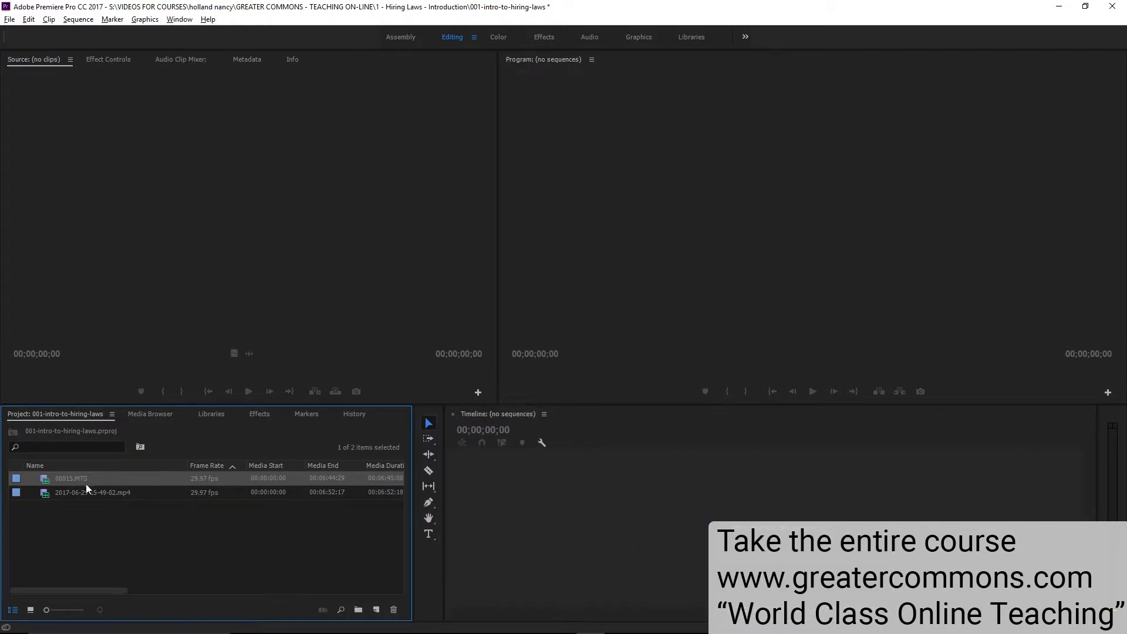
left_click_drag(51, 481, 490, 518)
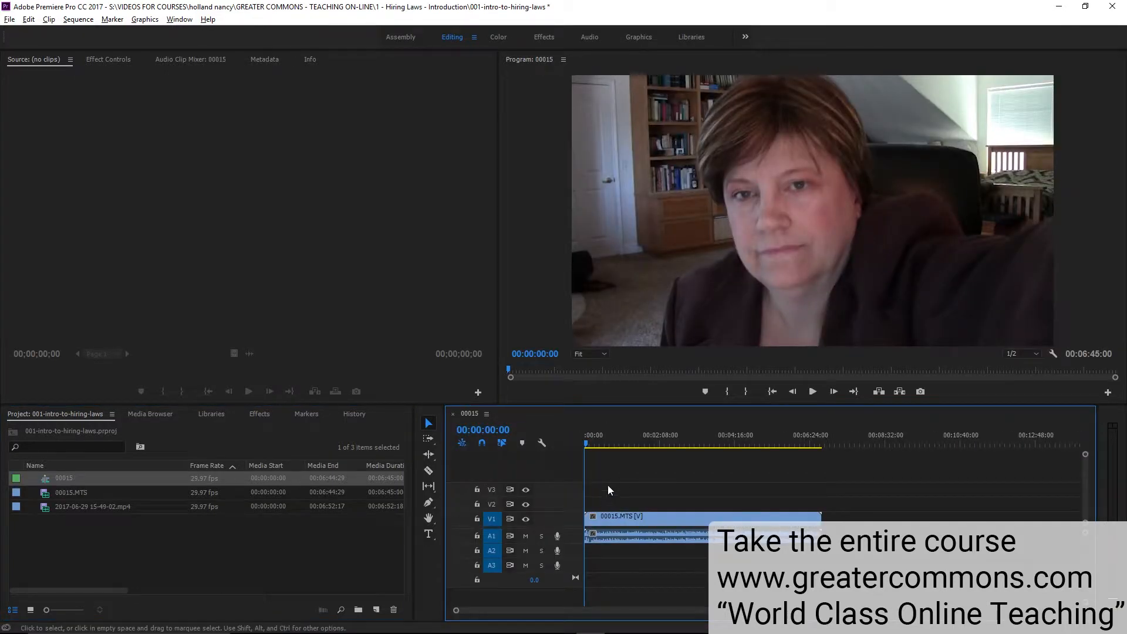
Move the 00015.MTS clip to tracks V2 and A2, and leave only V1 and A1 targeted.
left_click_drag(624, 490, 649, 549)
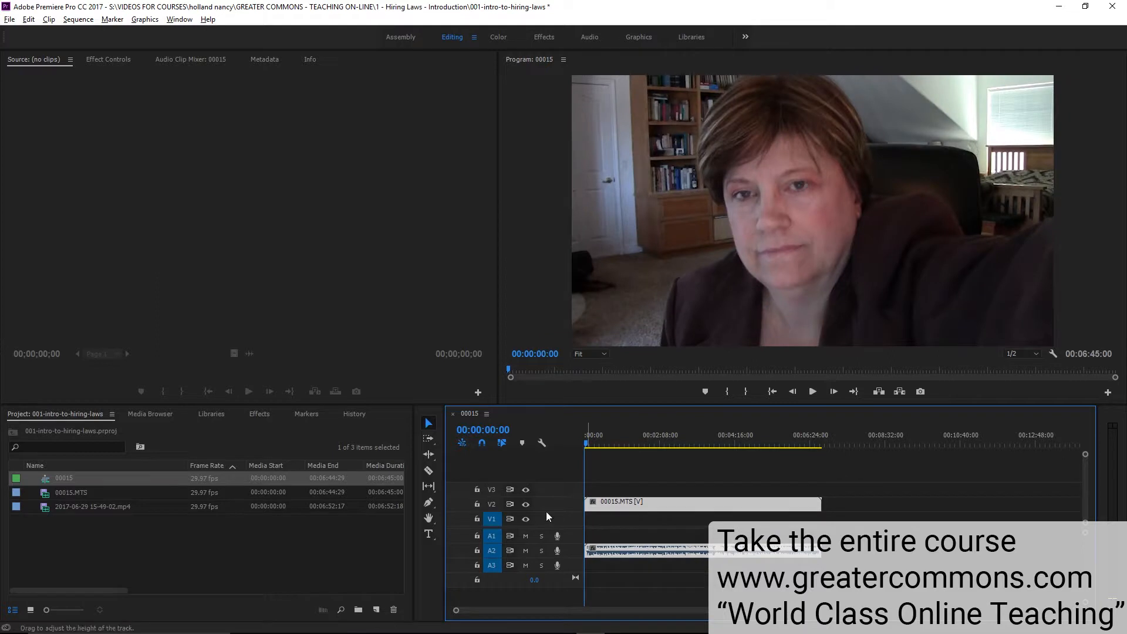
left_click(492, 504)
left_click(492, 519)
left_click(492, 535)
left_click(491, 565)
left_click(492, 536)
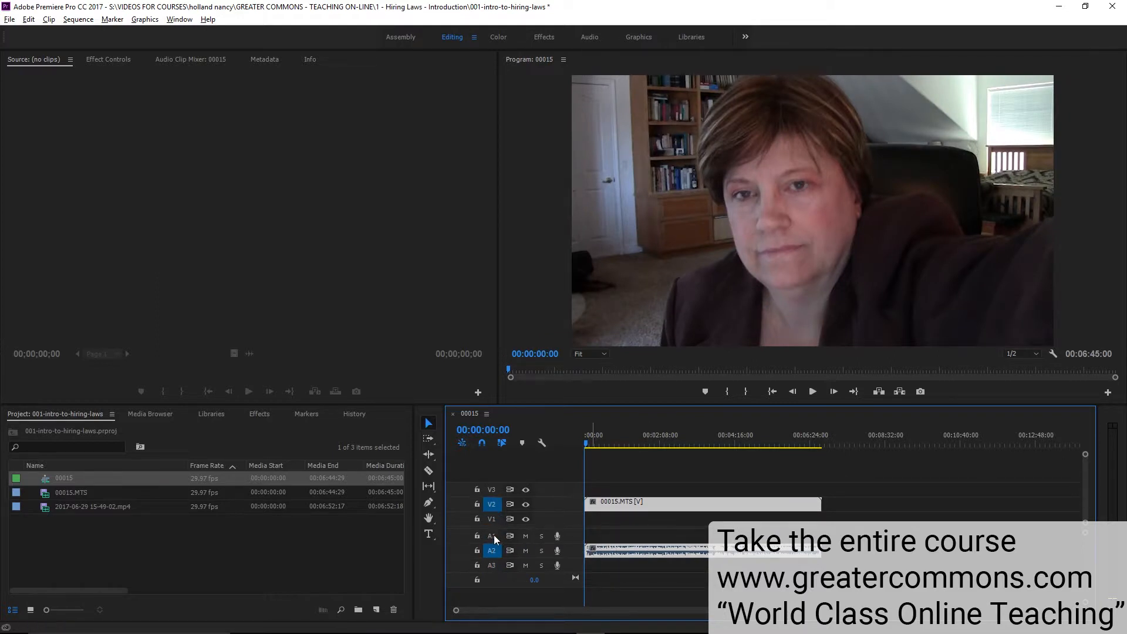
left_click(492, 519)
left_click(492, 551)
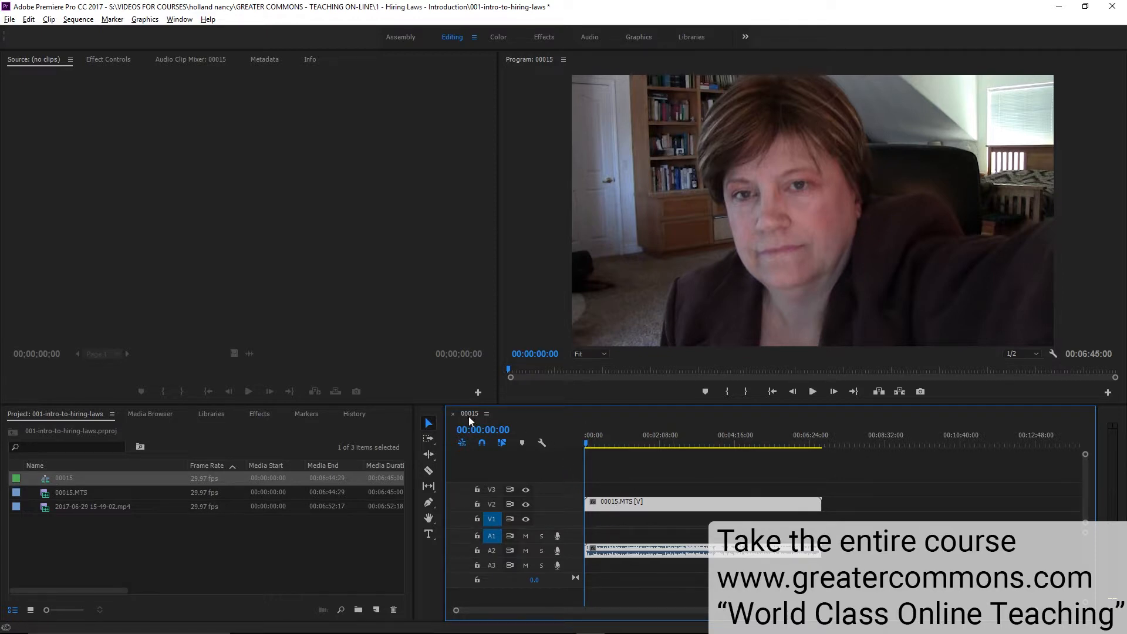
Rename the new 00015 sequence as 001-intro-to-hiring.
left_click(69, 479)
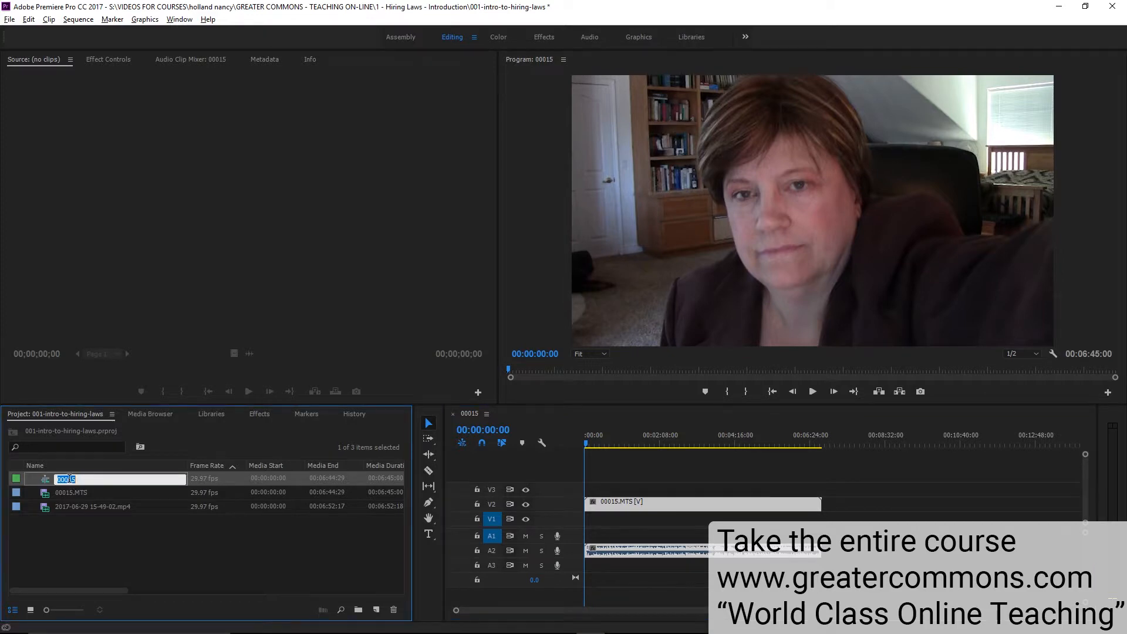
type("001-intro-to-hiring")
key("Tab")
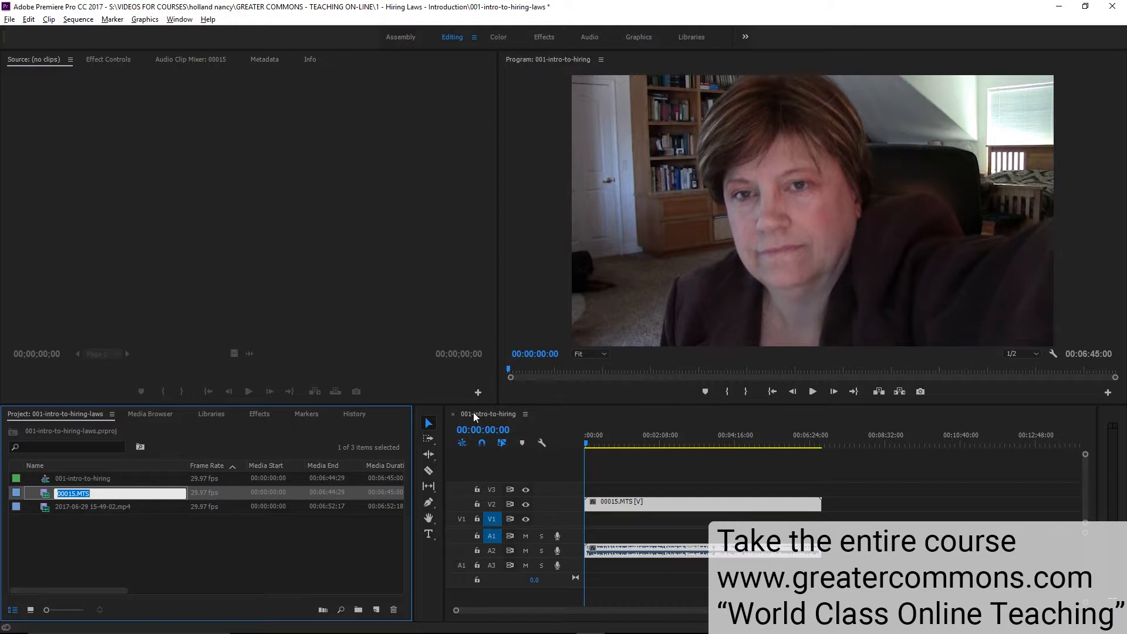
left_click(76, 504)
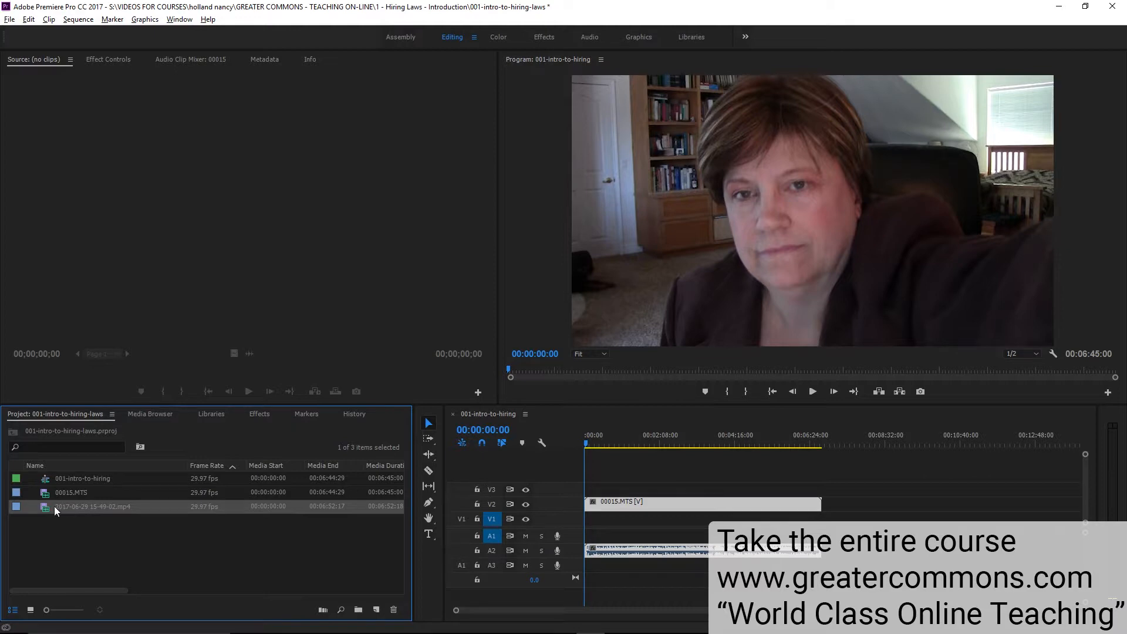
Review the video and audio settings of the 001-intro-to-hiring sequence and accept them.
left_click(665, 456)
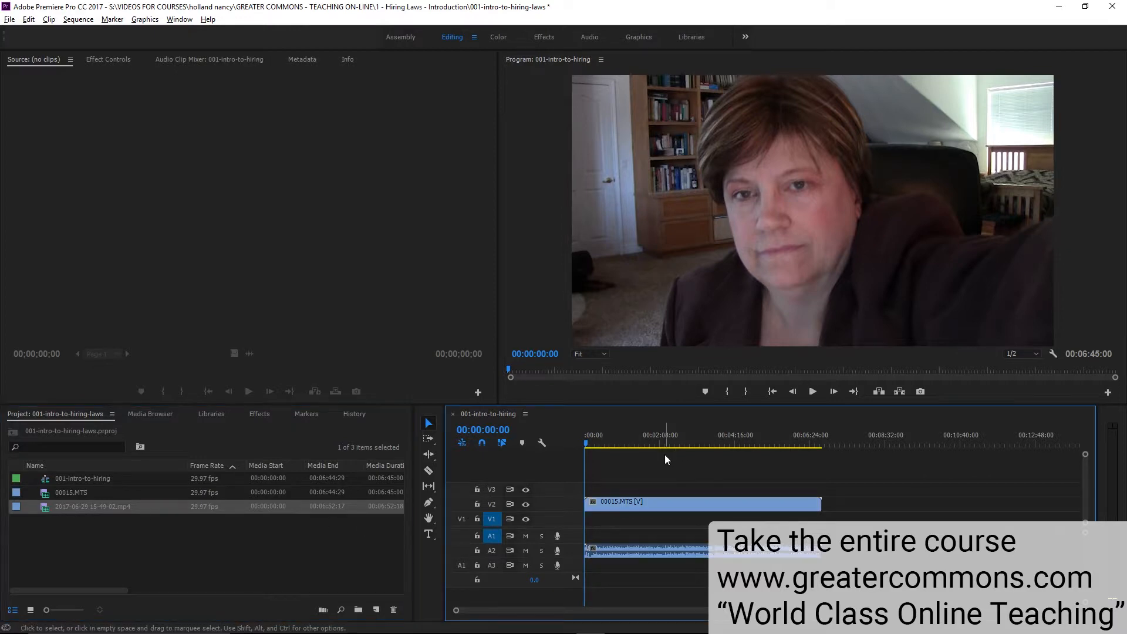
left_click(78, 20)
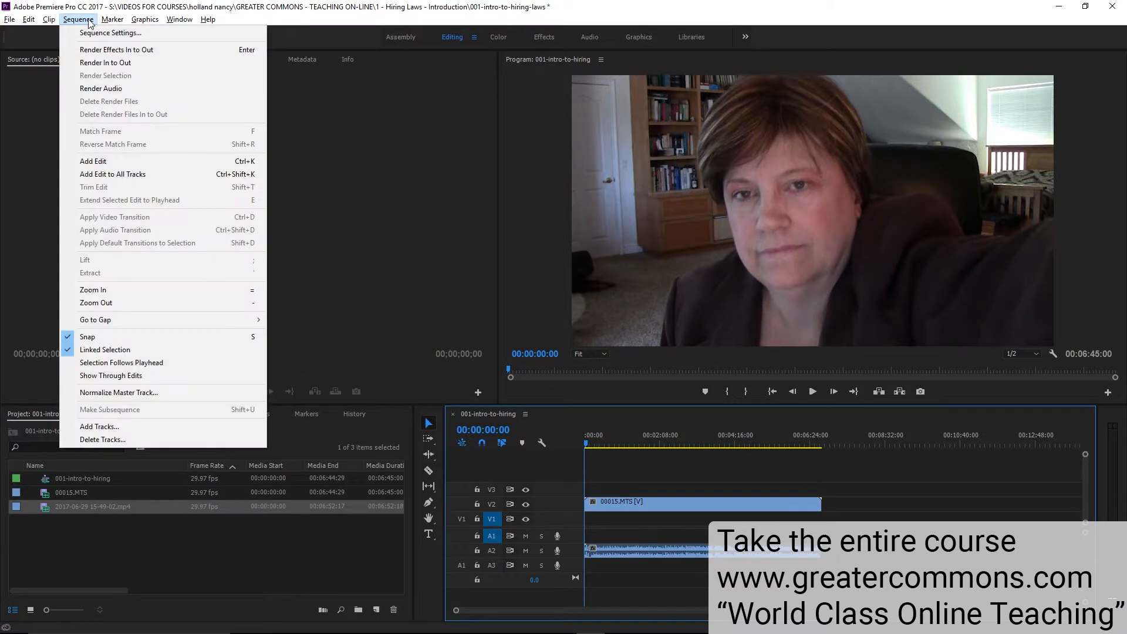
left_click(98, 36)
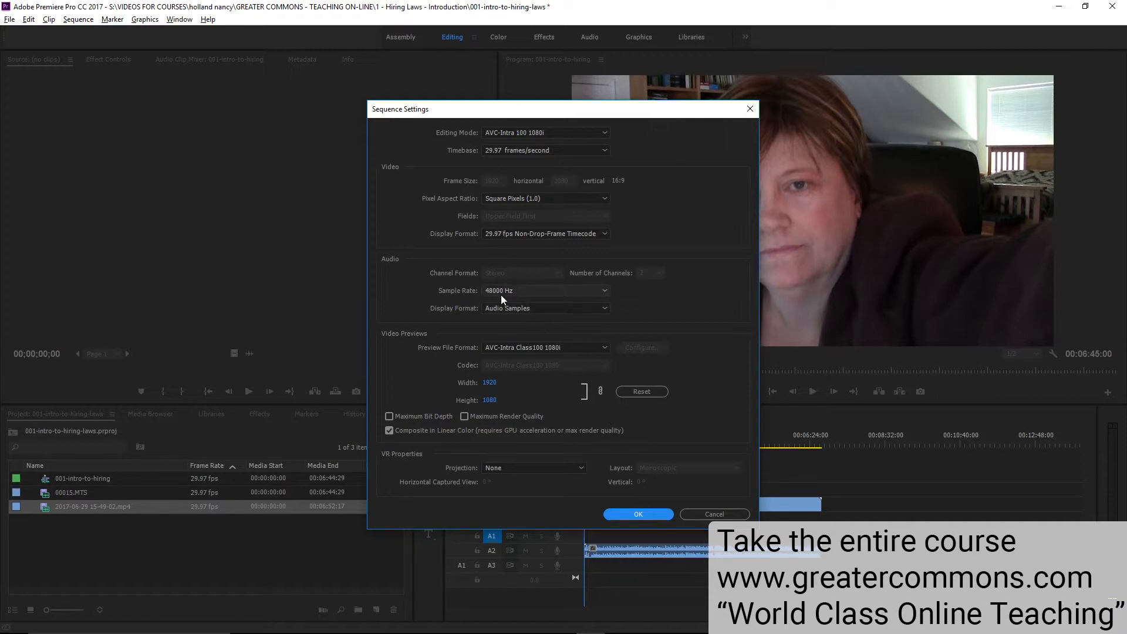
left_click(628, 514)
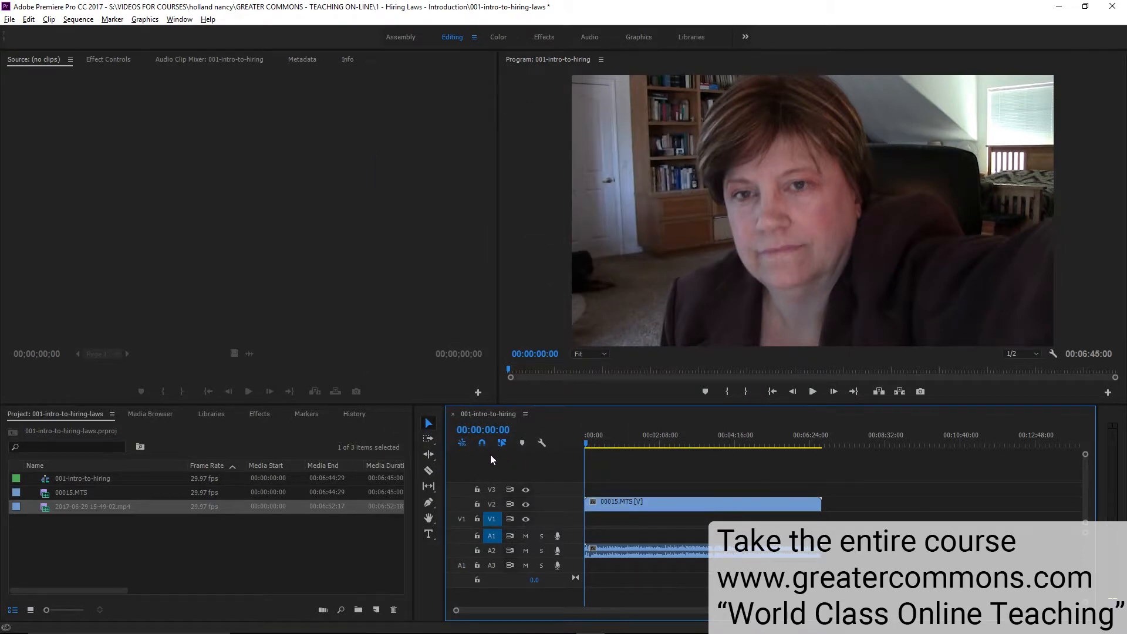
left_click(57, 493)
left_click(56, 501)
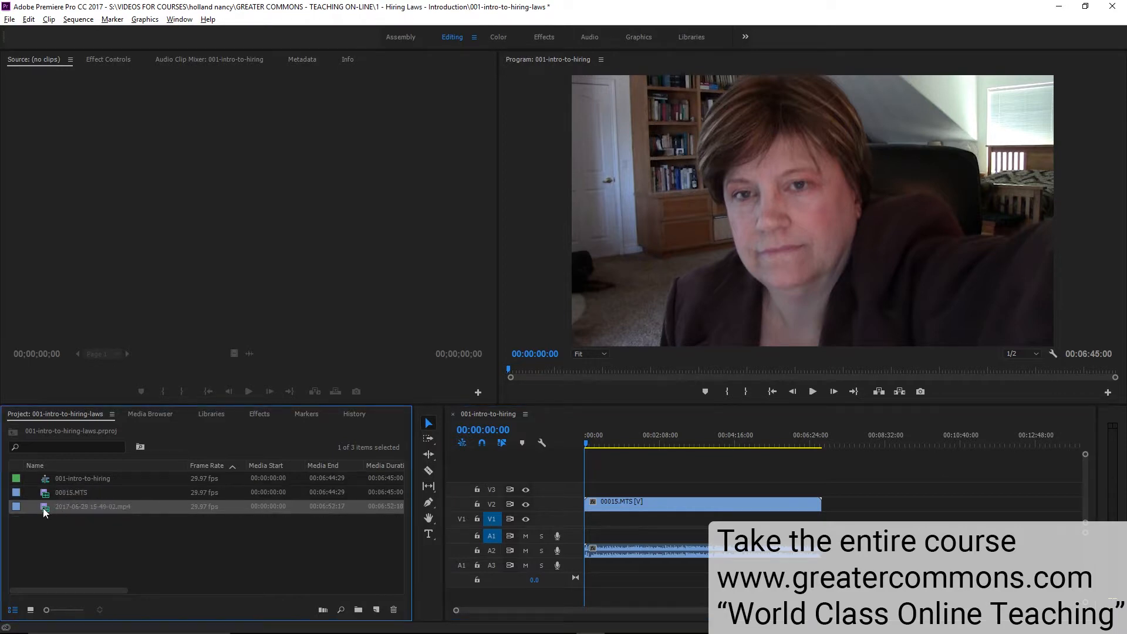
left_click(86, 507)
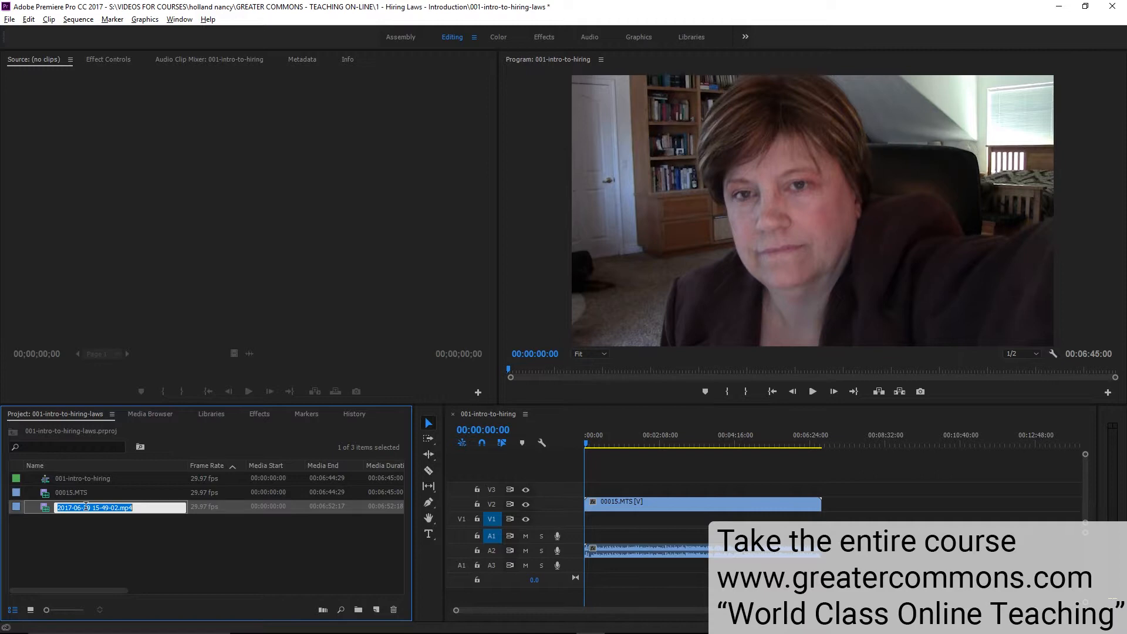
key("Left")
type("DESKTOP")
key("Return")
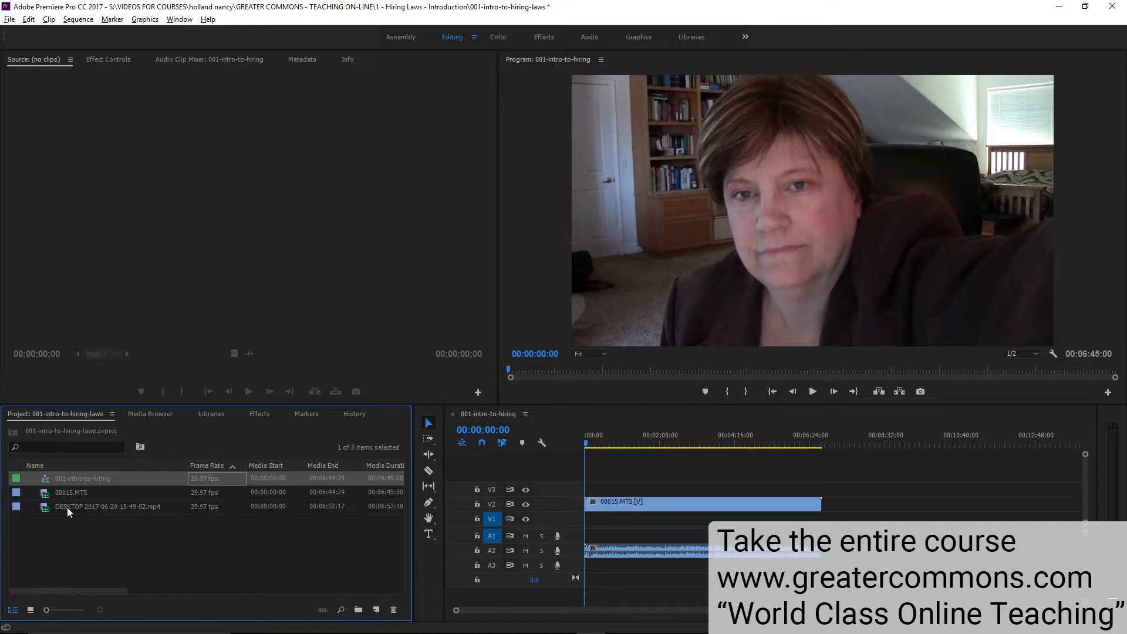
Place the DESKTOP clip at the start of tracks V1 and A1, and hide video track V2.
left_click_drag(46, 505, 587, 528)
left_click(639, 518)
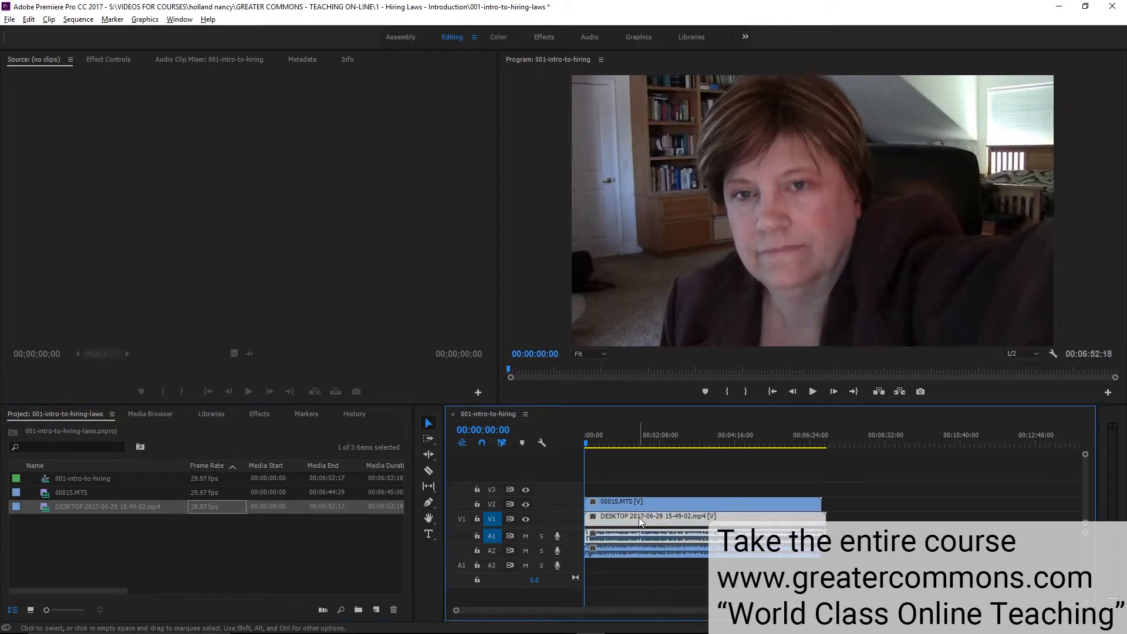
left_click(526, 504)
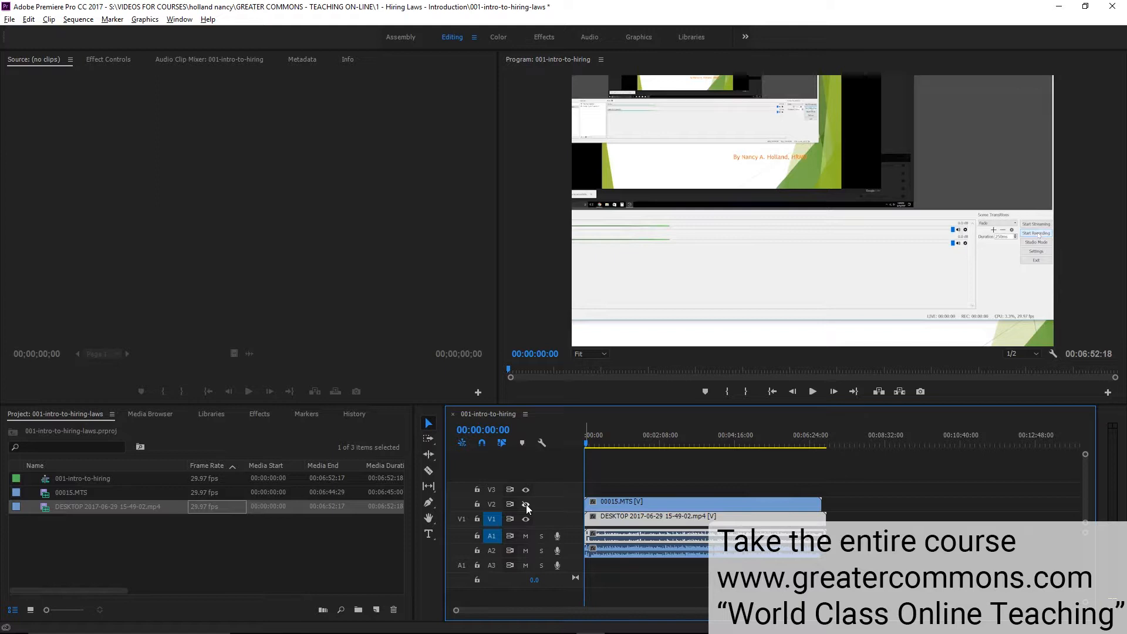
left_click(649, 502)
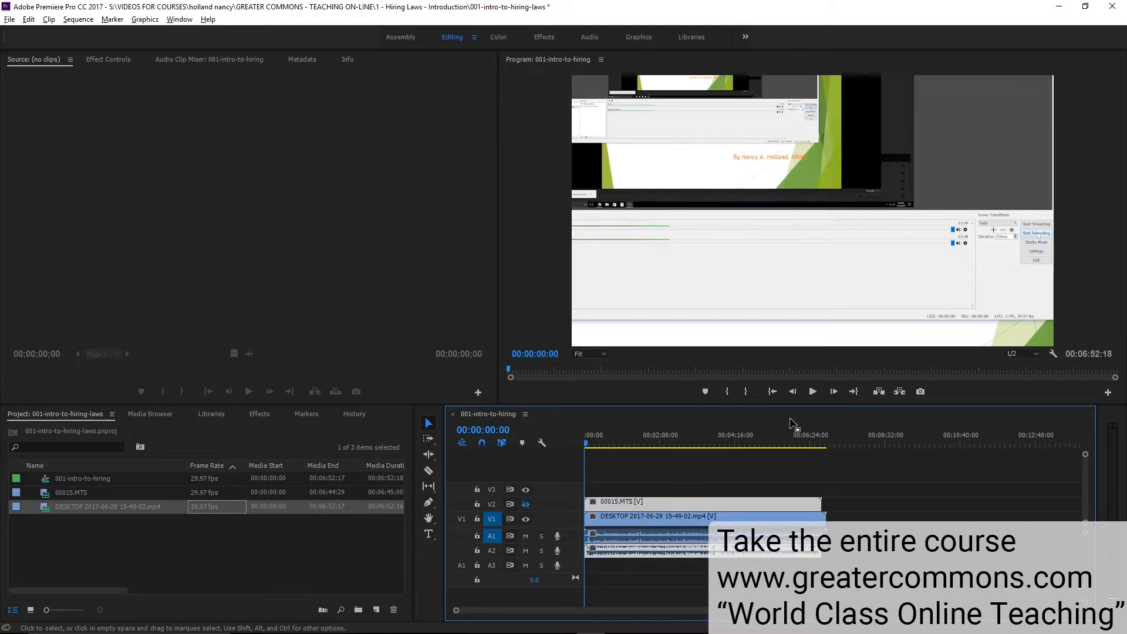
Review the sequence settings, including the frame size, with the DESKTOP clip selected, and leave them without changes.
left_click(614, 515)
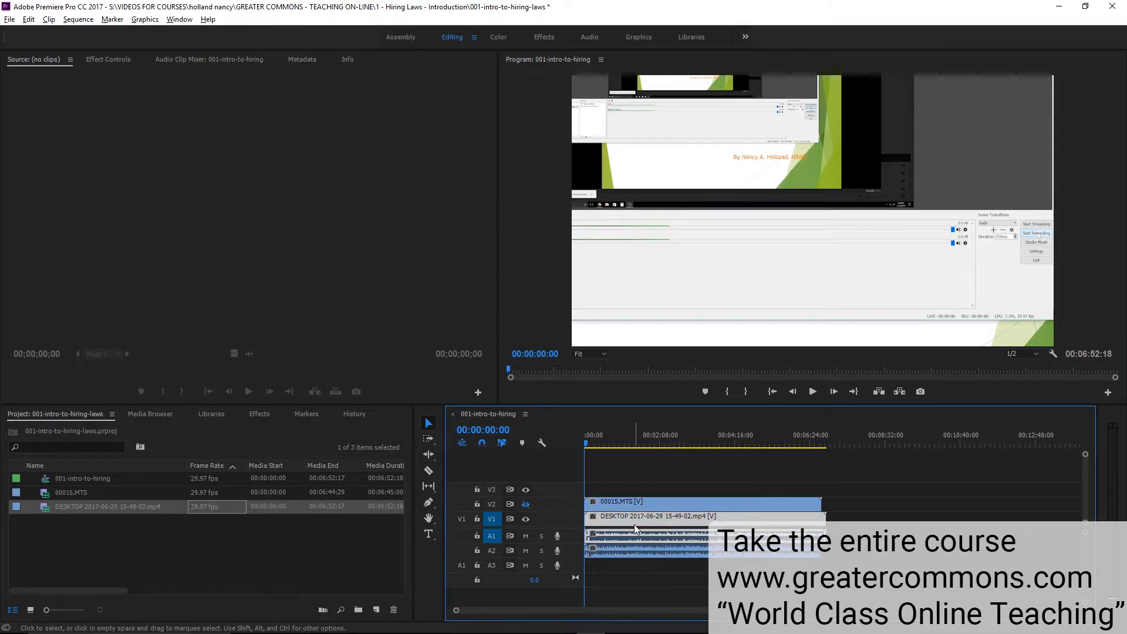
left_click(79, 19)
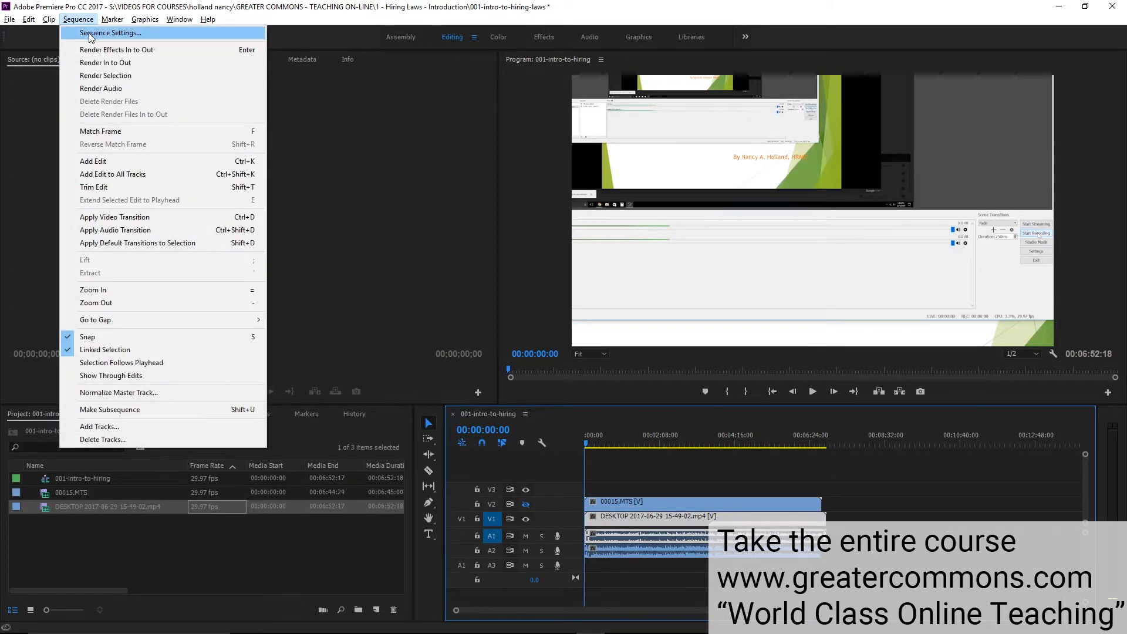
left_click(110, 33)
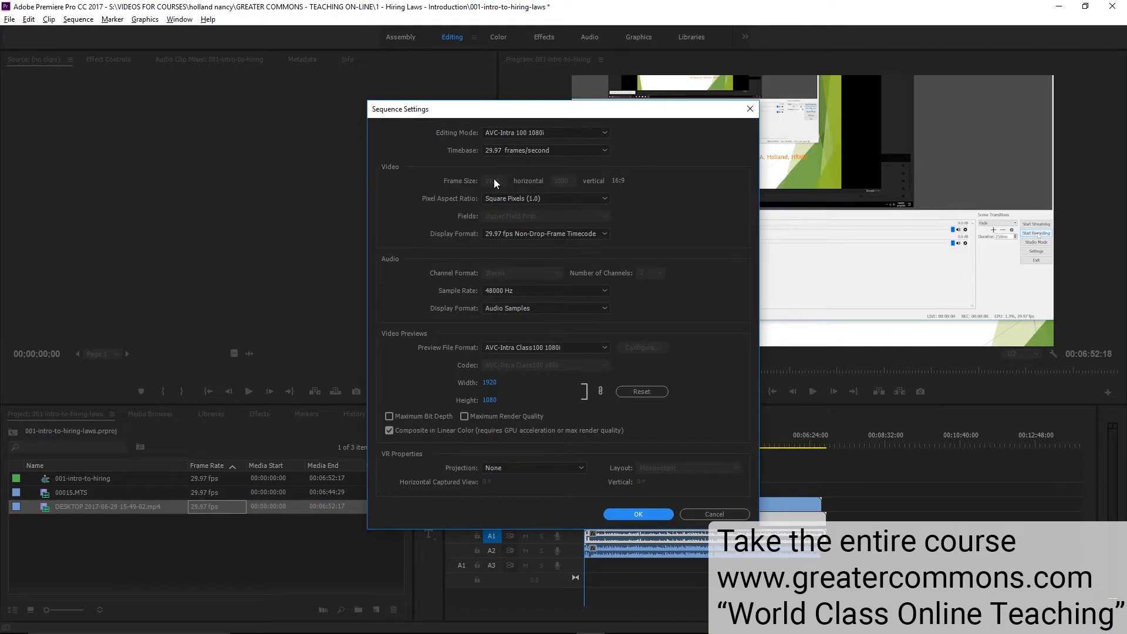
left_click(720, 512)
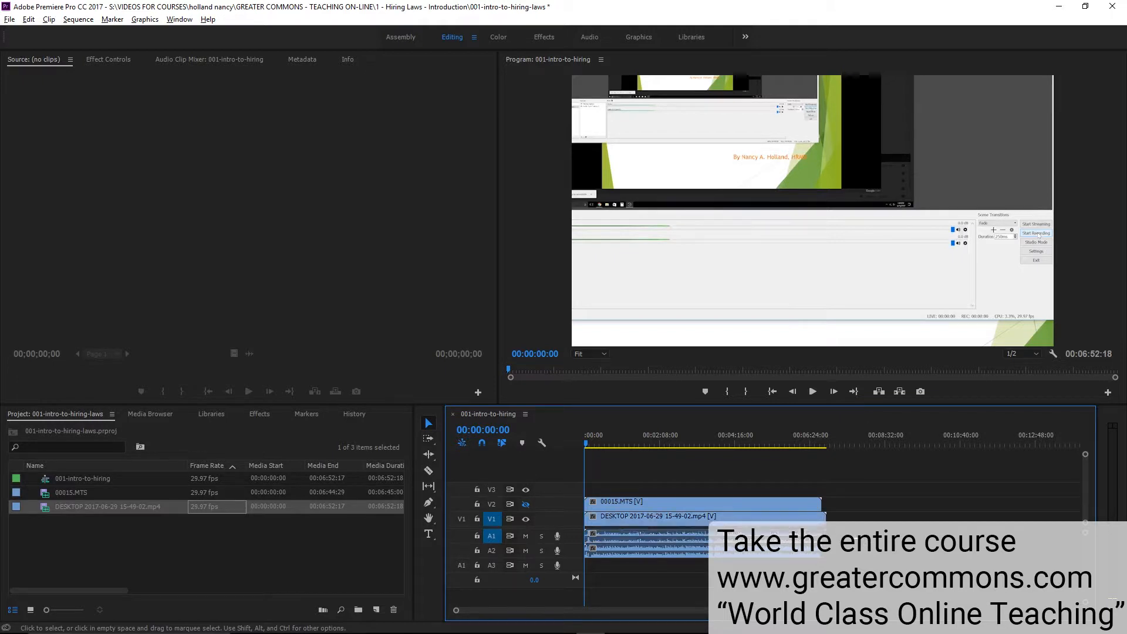
Remove the DESKTOP clip from the sequence and place it again at the start of tracks V1 and A1.
key("Delete")
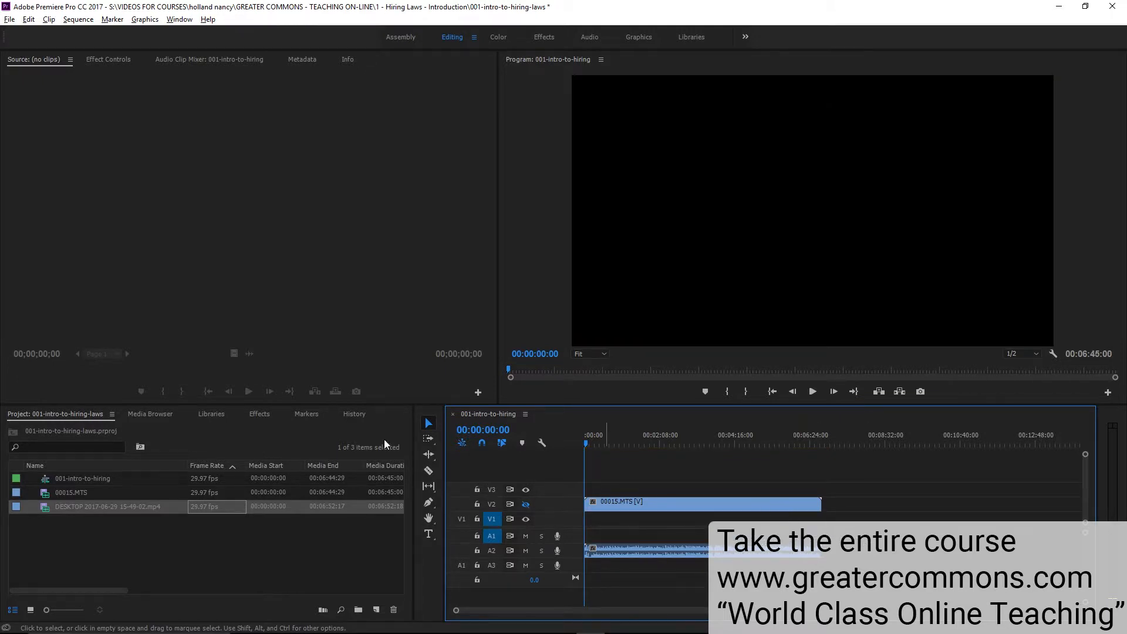
left_click(102, 554)
left_click(96, 506)
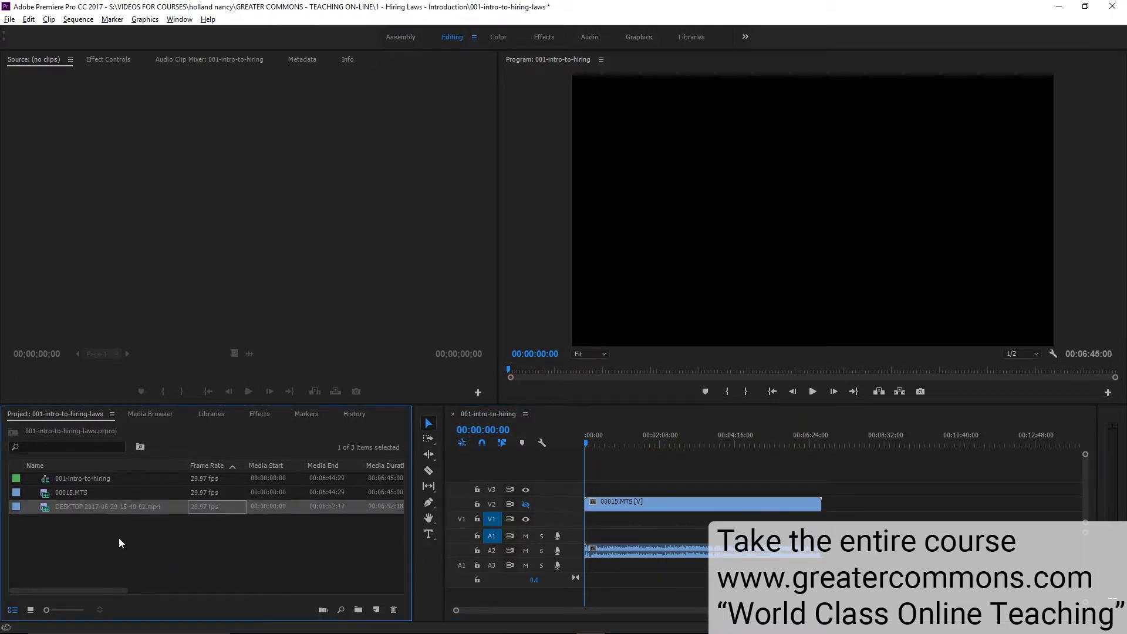
left_click(78, 20)
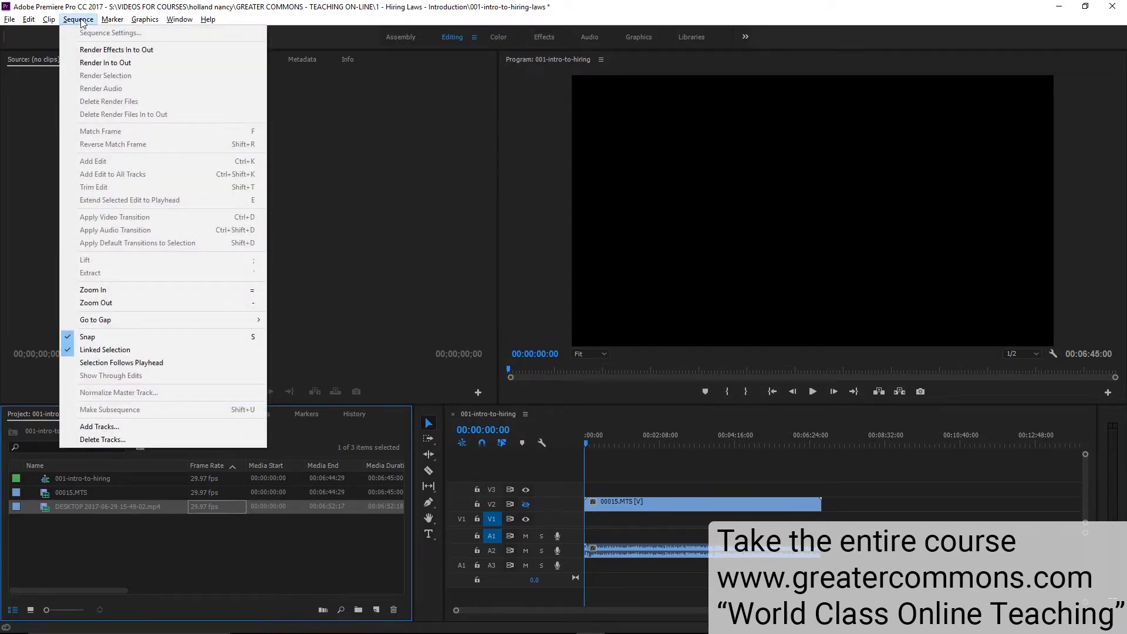
left_click(82, 22)
left_click_drag(51, 506, 585, 528)
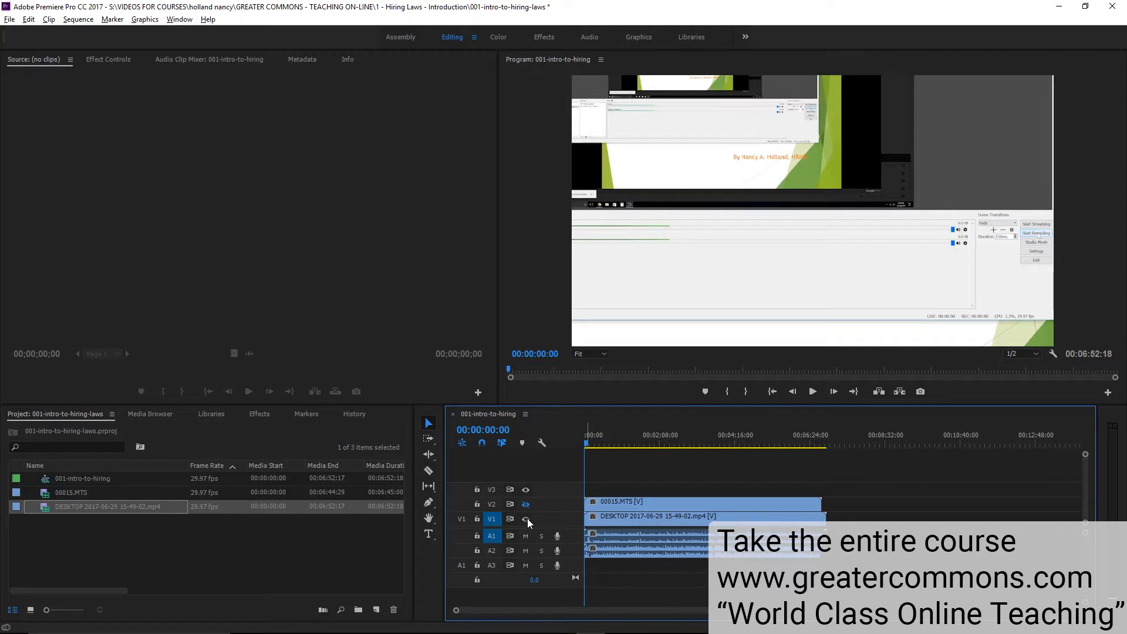
Compare the two clips on V1 and V2 with the sequence's frame size settings, keeping the settings as they are.
left_click(635, 518)
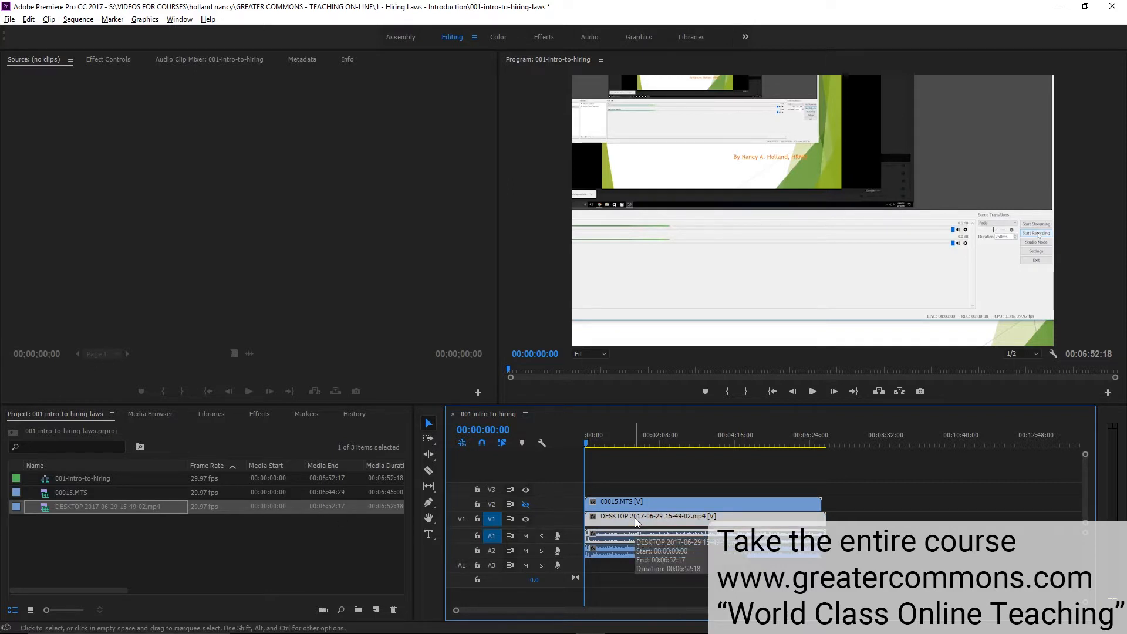
left_click(667, 506)
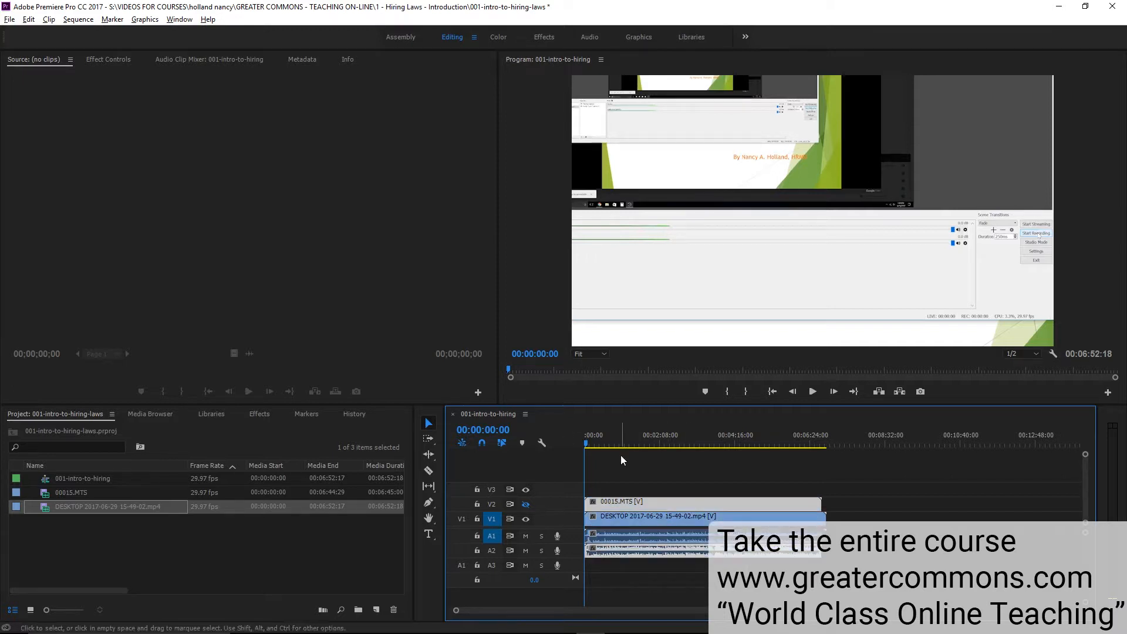
left_click(647, 520)
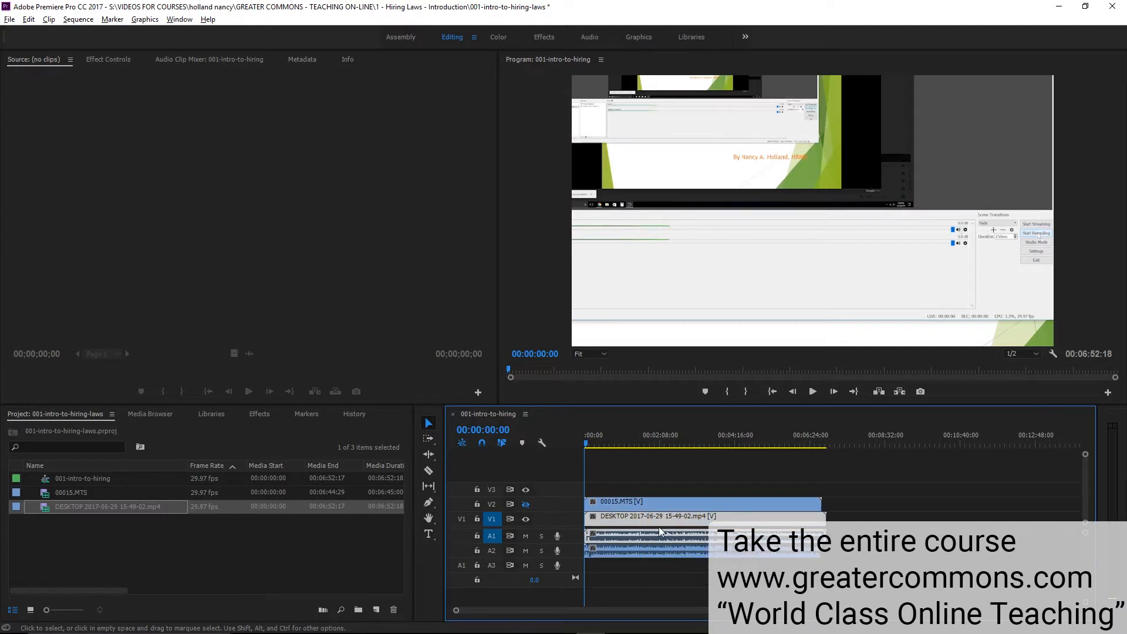
left_click(78, 19)
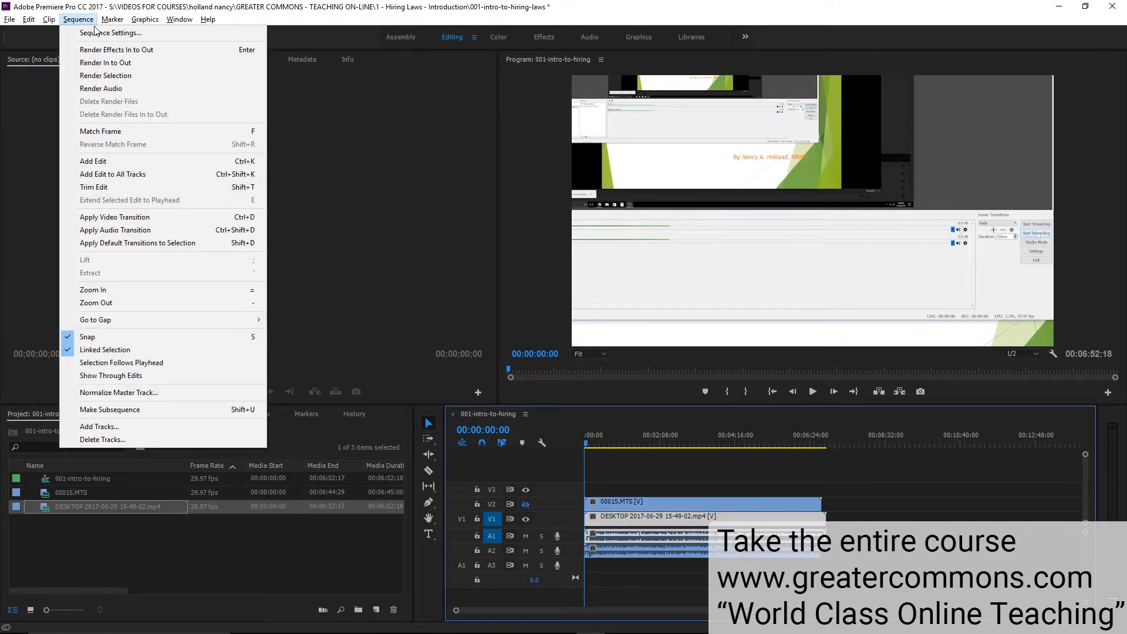
left_click(100, 33)
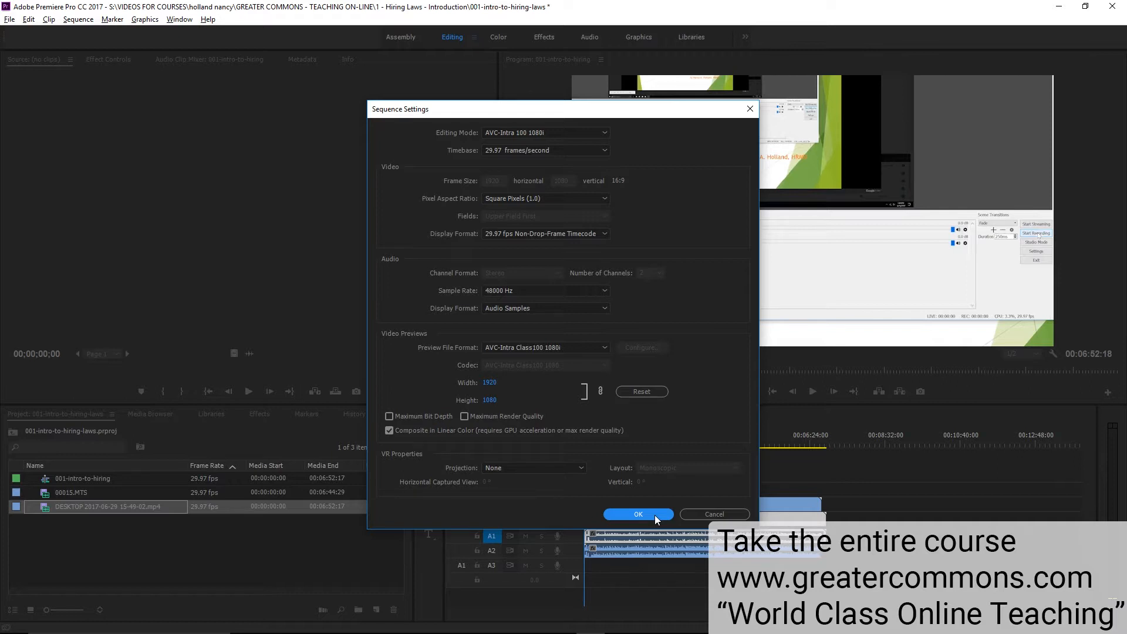
left_click(720, 513)
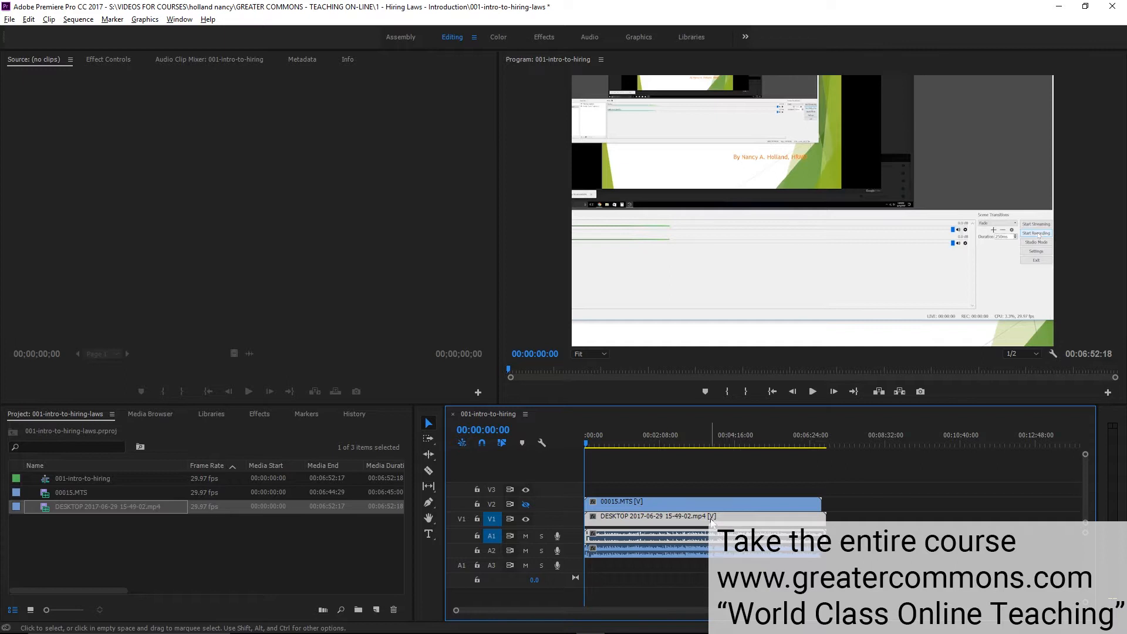
left_click(78, 20)
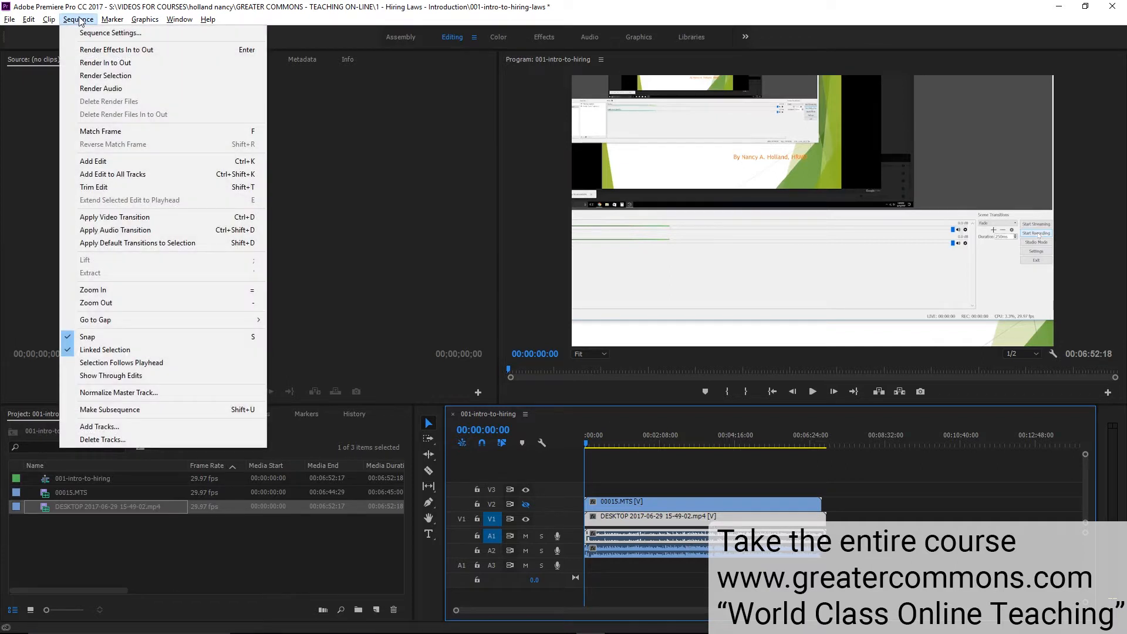
left_click(79, 18)
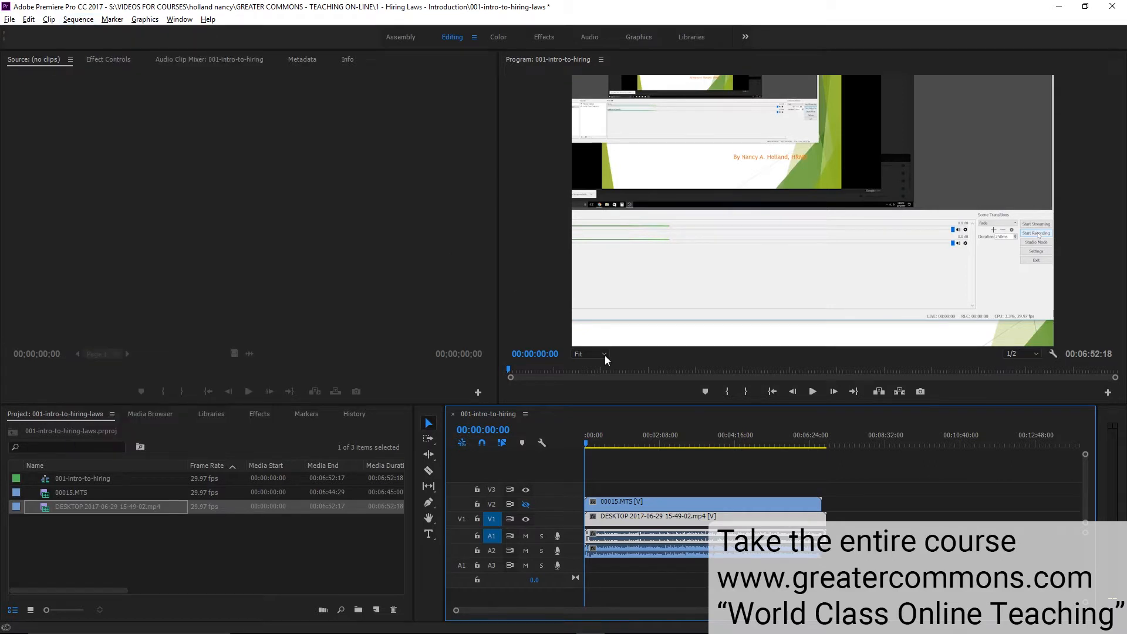
Set the scale of the DESKTOP clip on V1 to 50.
left_click(110, 60)
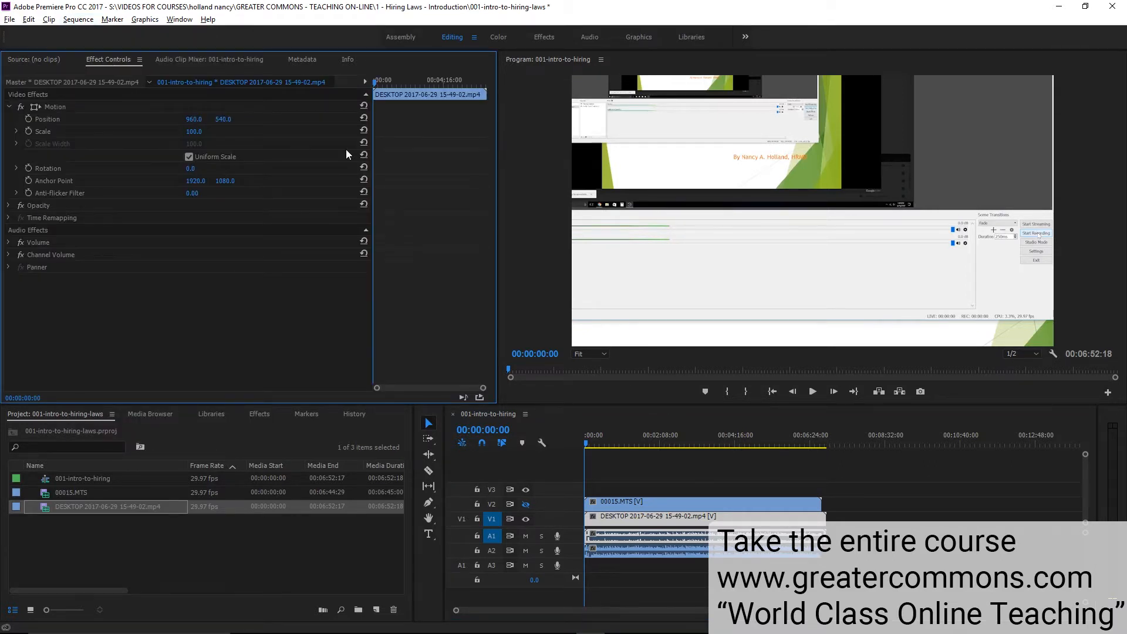
left_click(196, 132)
type("50")
key("Return")
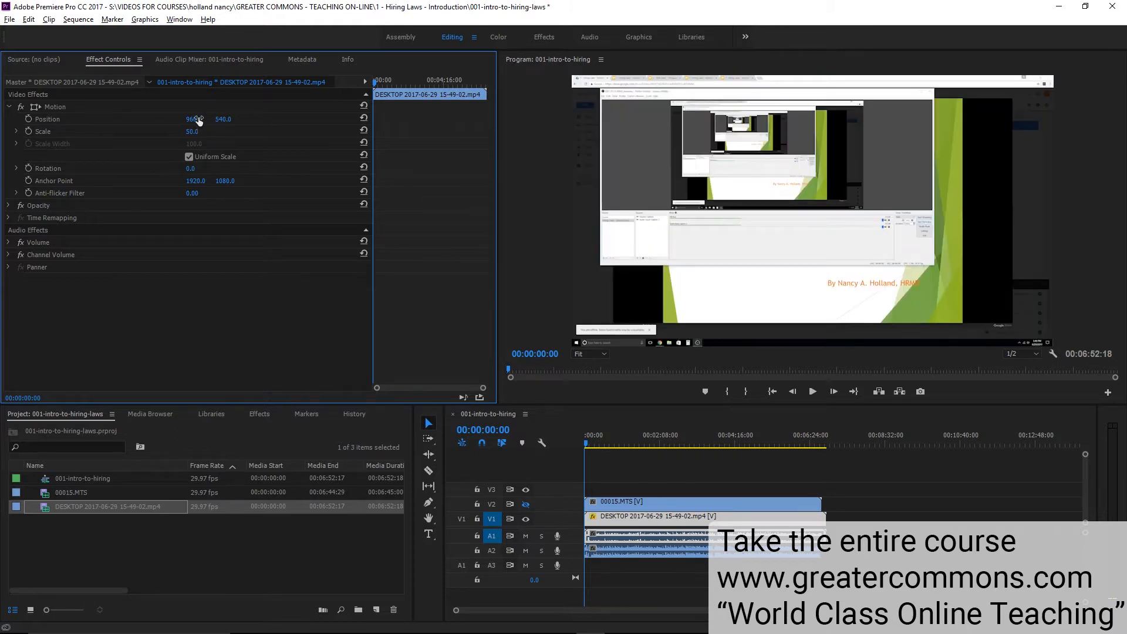
Set the program preview's zoom level to 25%.
left_click(727, 275)
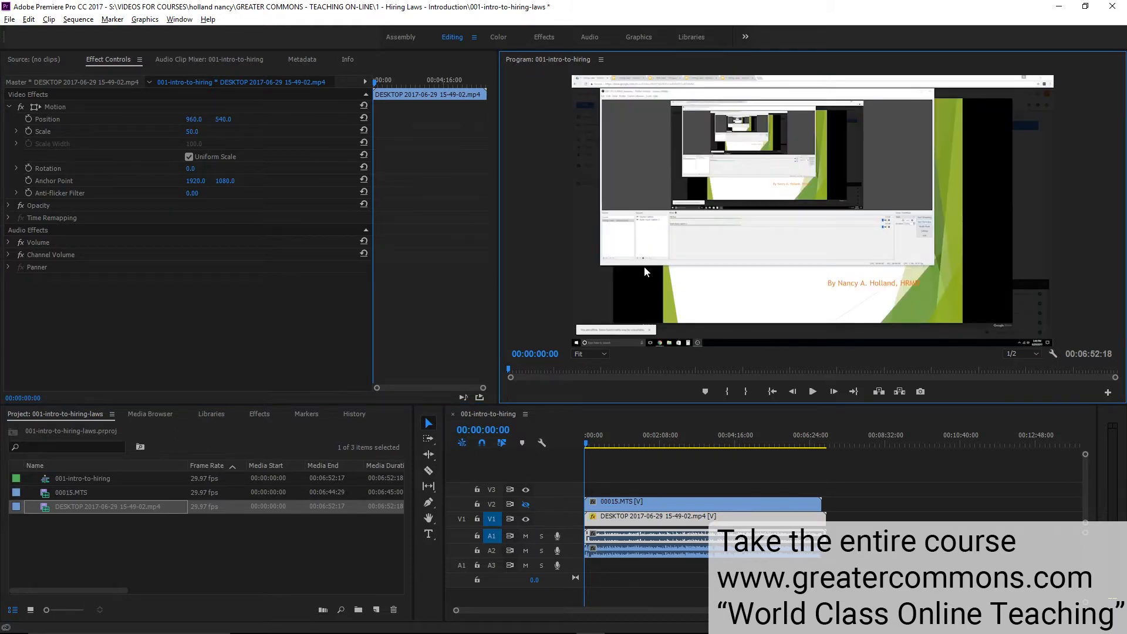
left_click(602, 355)
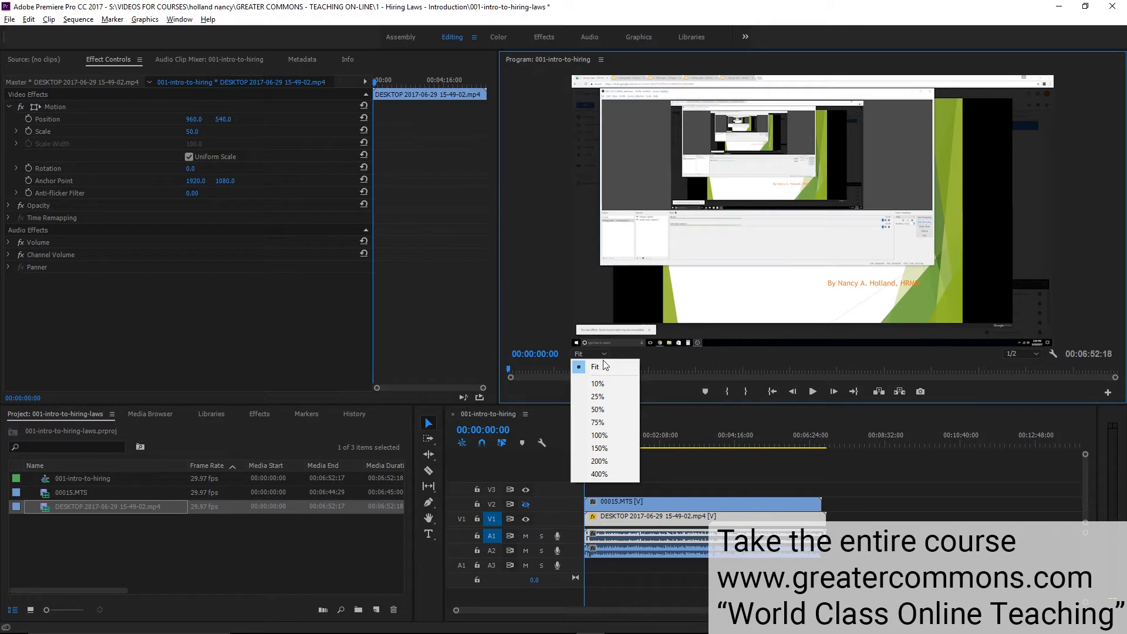
left_click(604, 397)
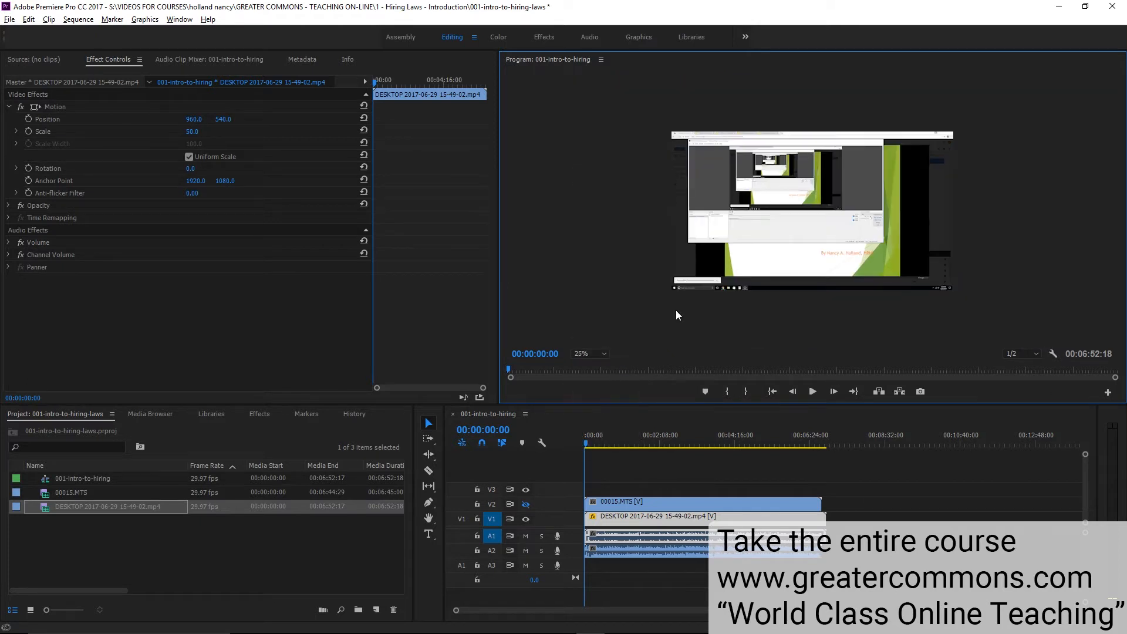
Move the DESKTOP clip within the frame to about 1016, 676, and set its position back to 960, 540.
left_click(33, 101)
mouse_move(842, 177)
left_mouse_down()
mouse_move(785, 168)
mouse_move(844, 184)
mouse_move(861, 213)
mouse_move(850, 198)
left_mouse_up()
left_click_drag(196, 119, 196, 119)
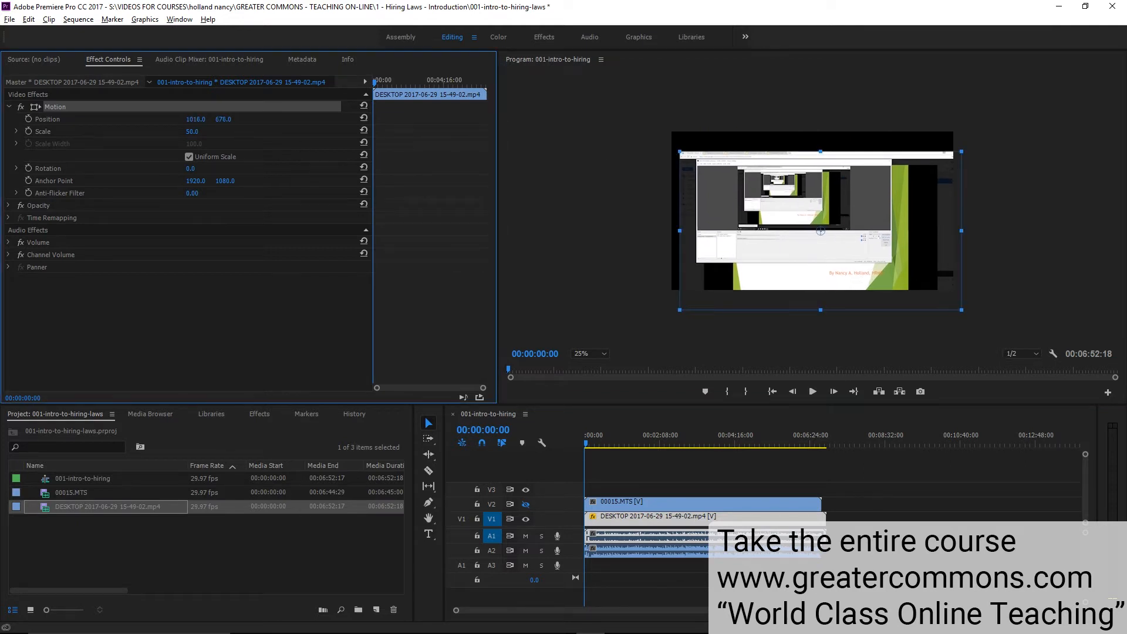
type("960")
key("Tab")
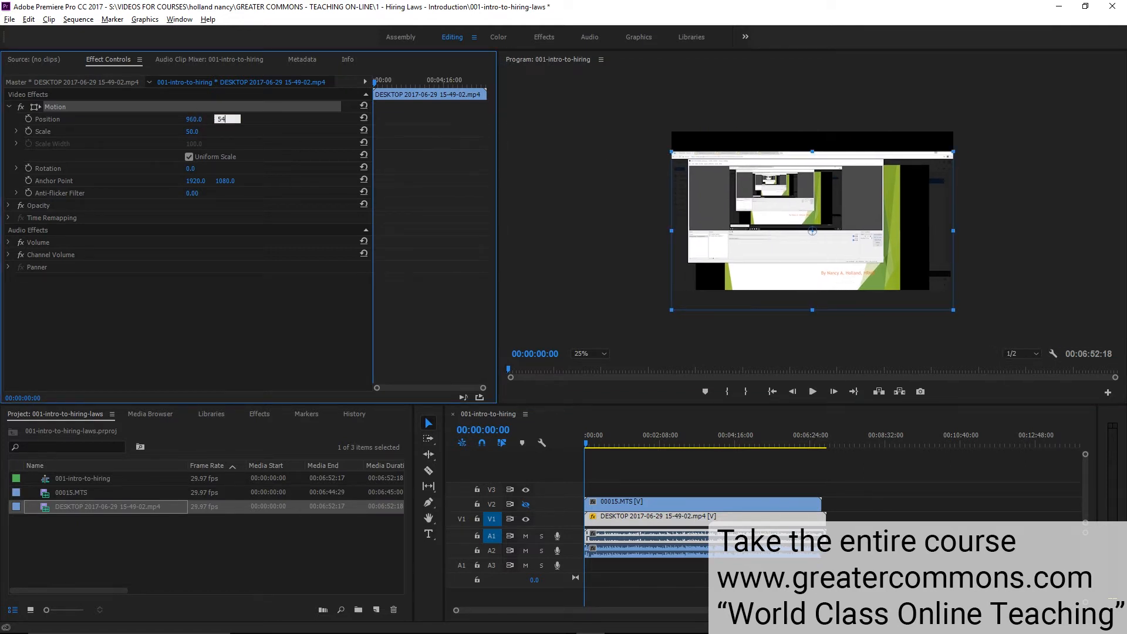
type("540")
key("Tab")
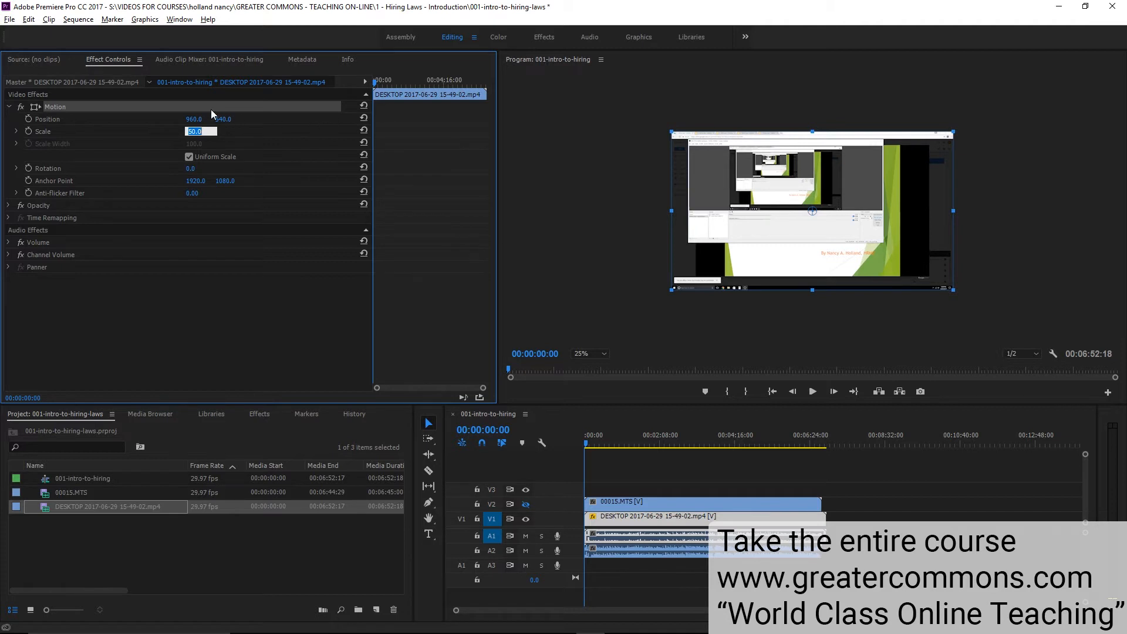
Delete the rescaled DESKTOP clip from tracks V1 and A1.
left_click(859, 498)
left_click_drag(856, 535, 813, 525)
key("Delete")
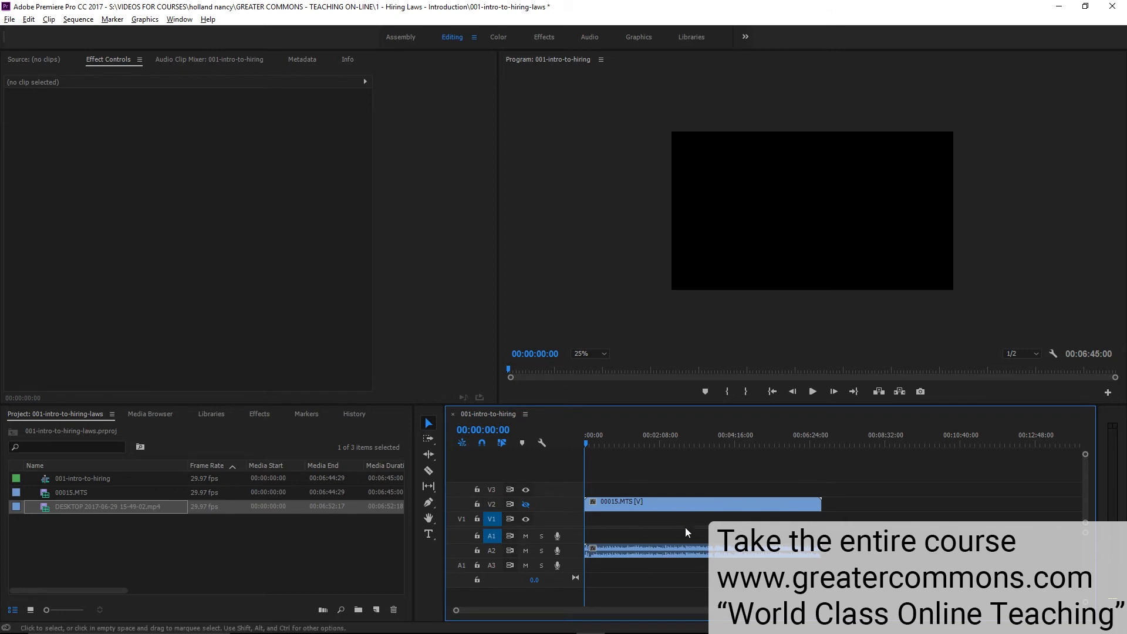
Check the 00015.MTS clip's picture and motion values by showing track V2, and hide the track again.
left_click(654, 504)
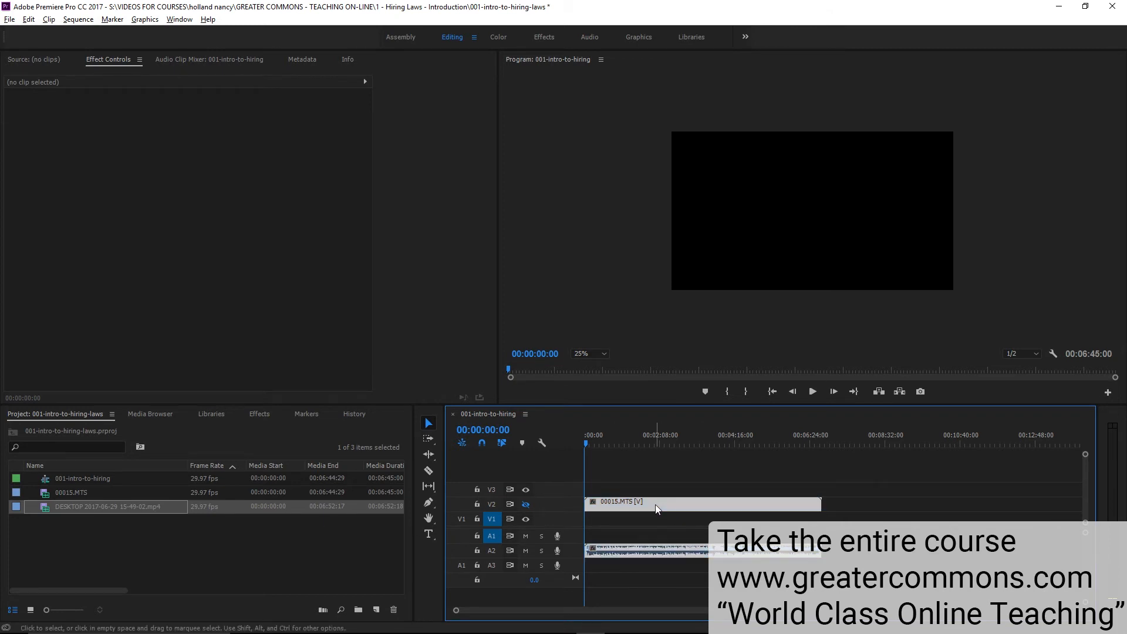
left_click(526, 504)
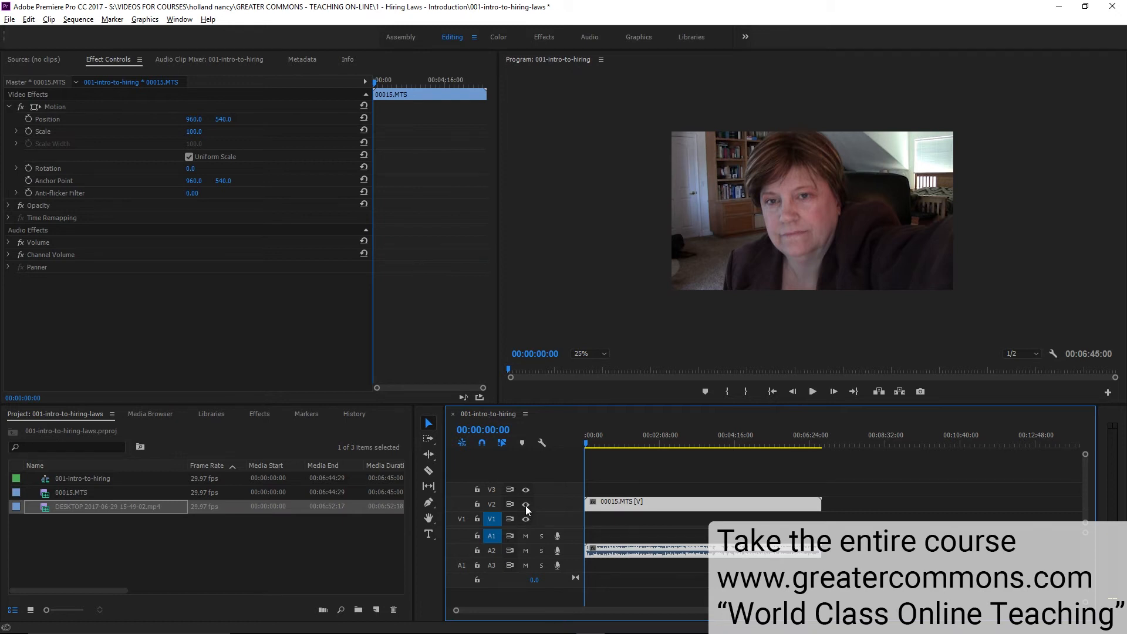
left_click(525, 504)
Place the DESKTOP clip at its original scale at the start of tracks V1 and A1.
left_click_drag(36, 506, 607, 516)
left_click(614, 516)
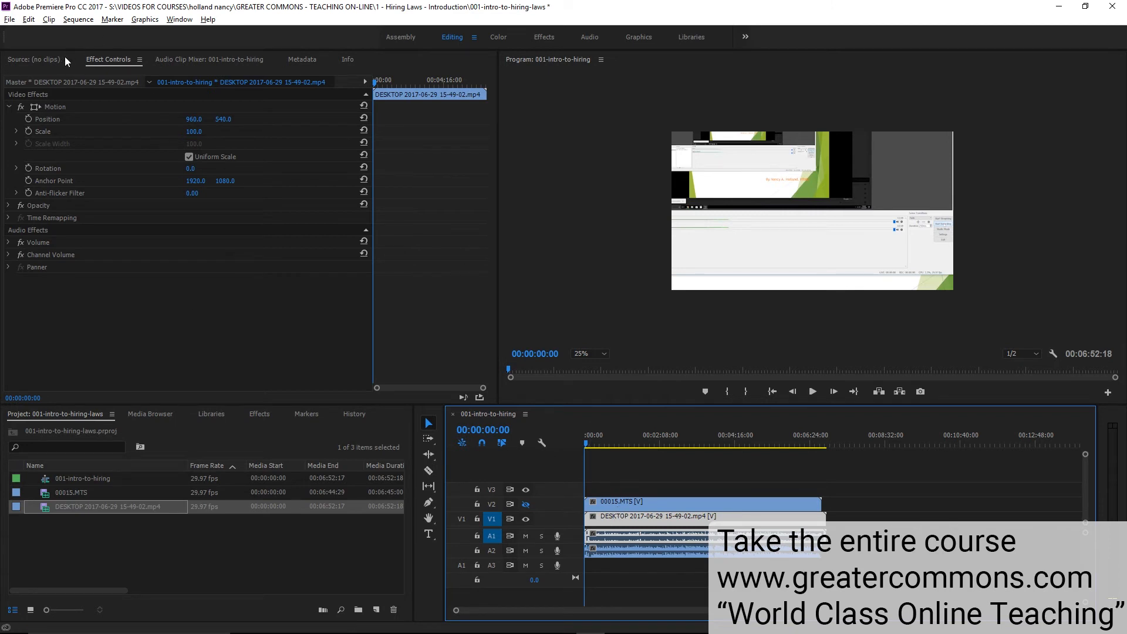
left_click(47, 59)
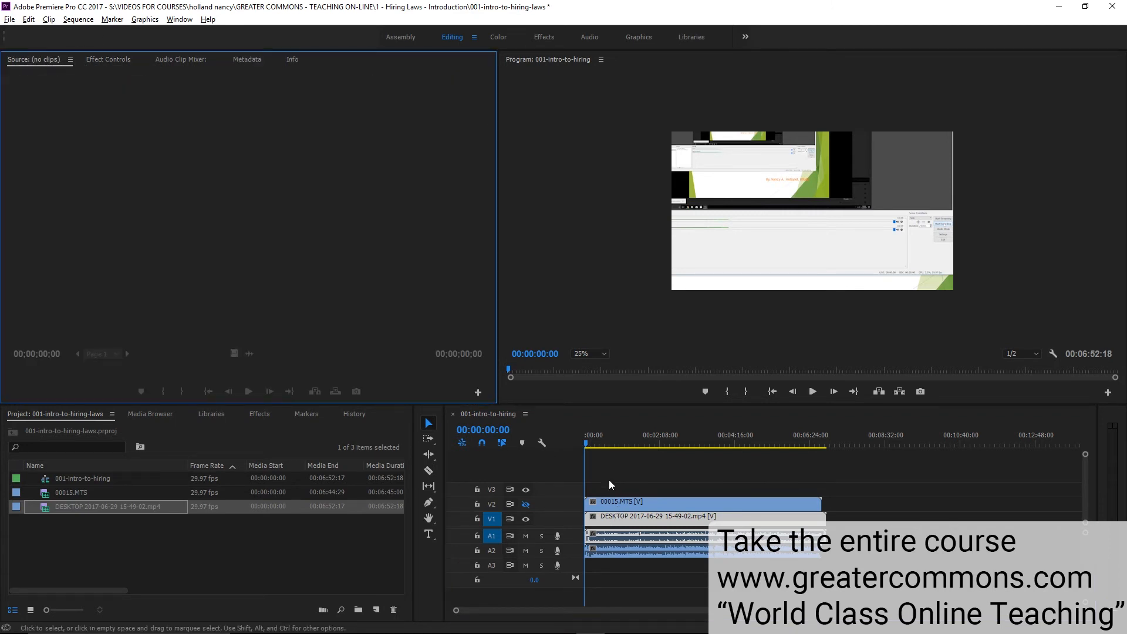
Set the scale of the DESKTOP clip on track V1 to 50 in its Motion effect.
left_click(111, 59)
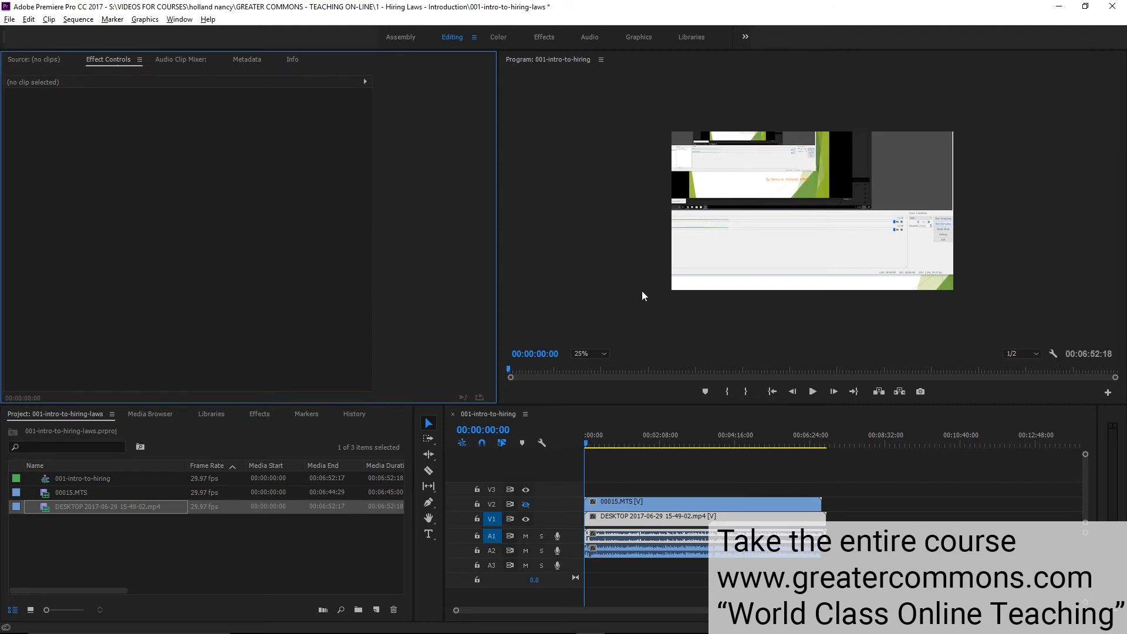
left_click(600, 353)
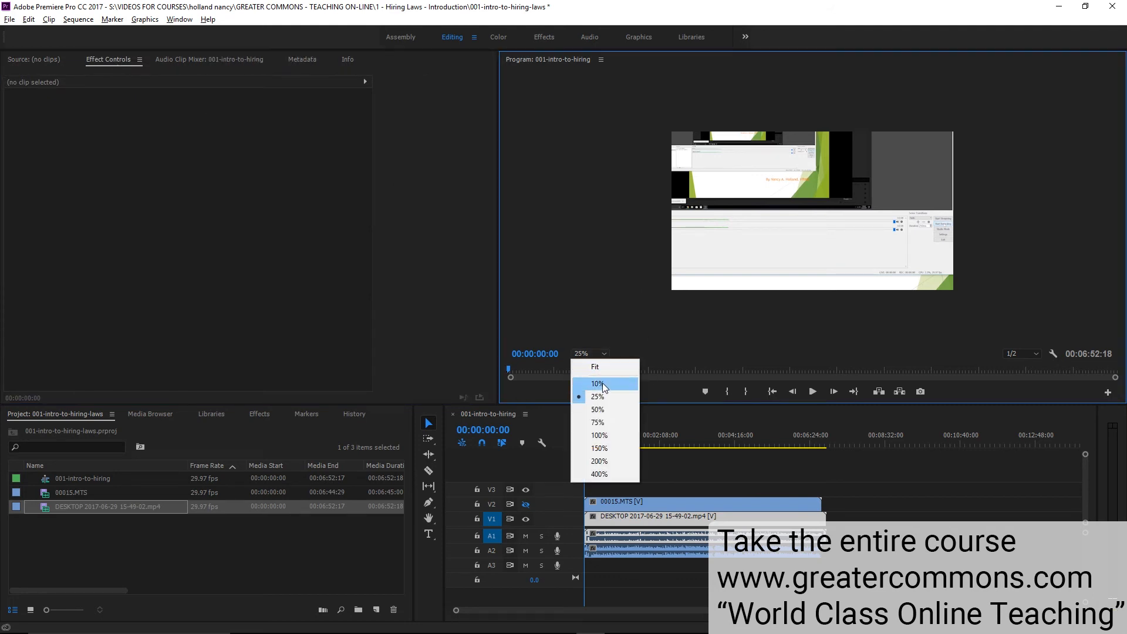
left_click(607, 397)
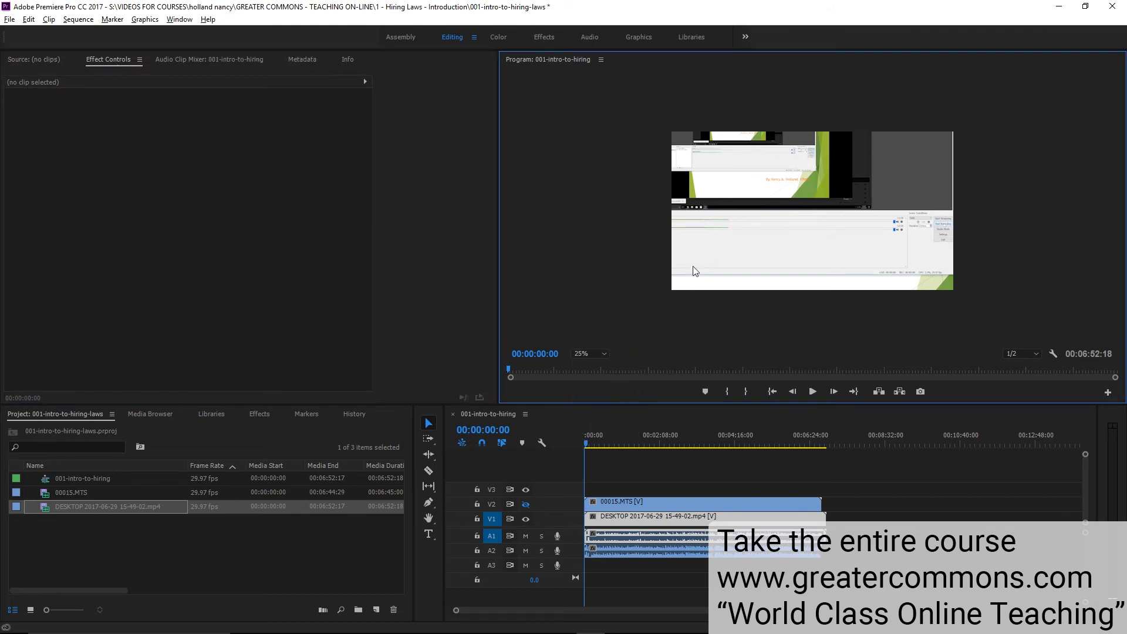
left_click(744, 527)
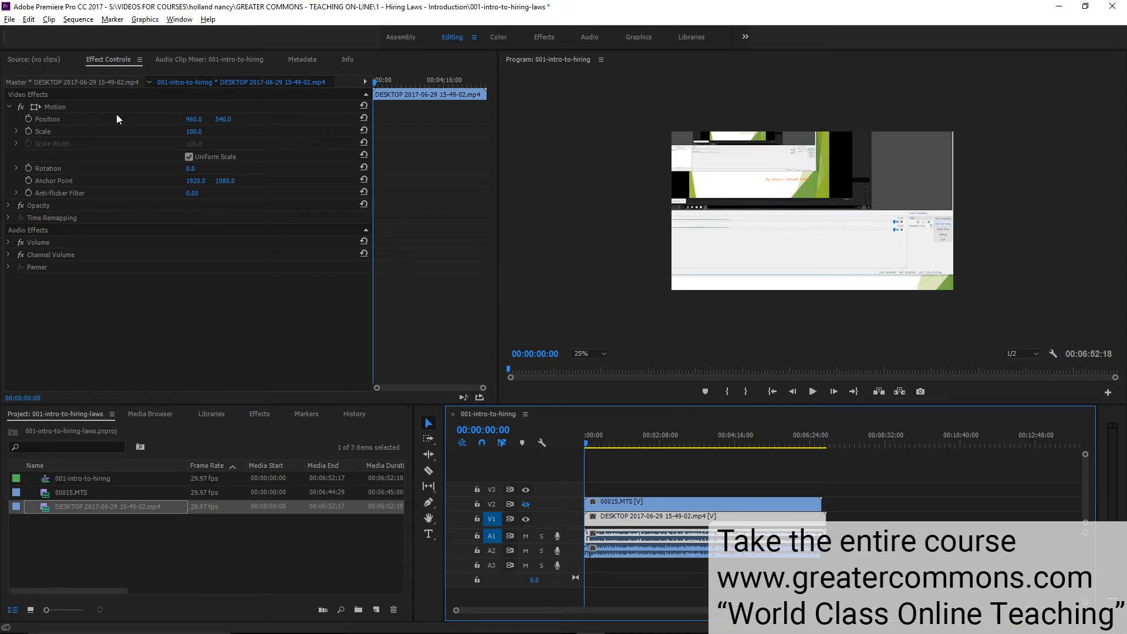
left_click(200, 131)
type("50")
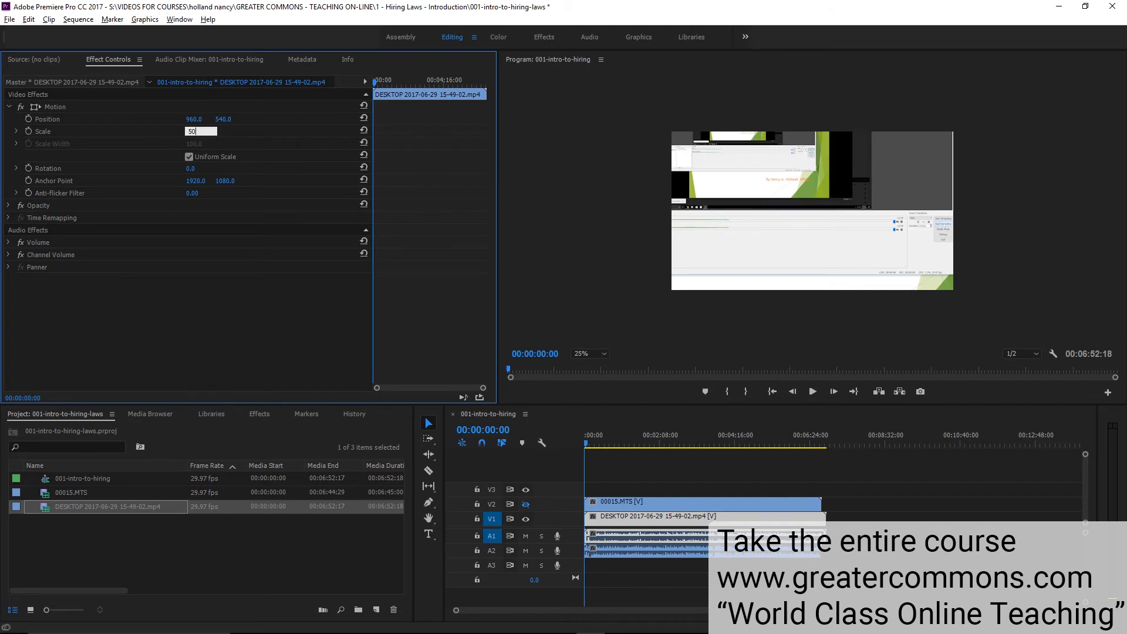
key("Return")
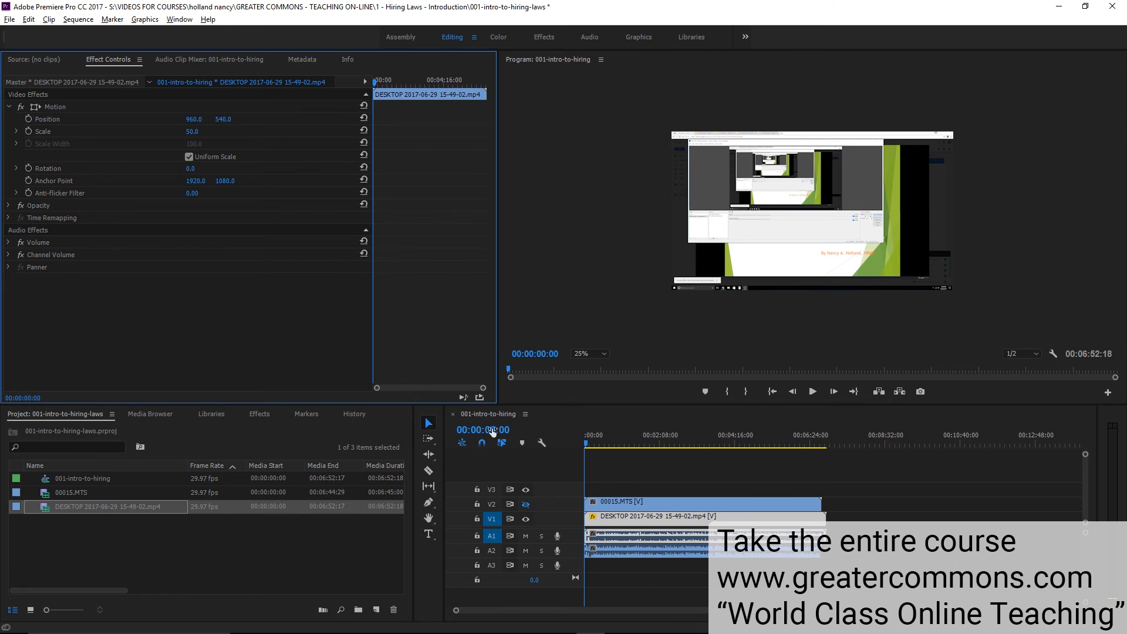
Switch to the OBS window.
left_click(525, 503)
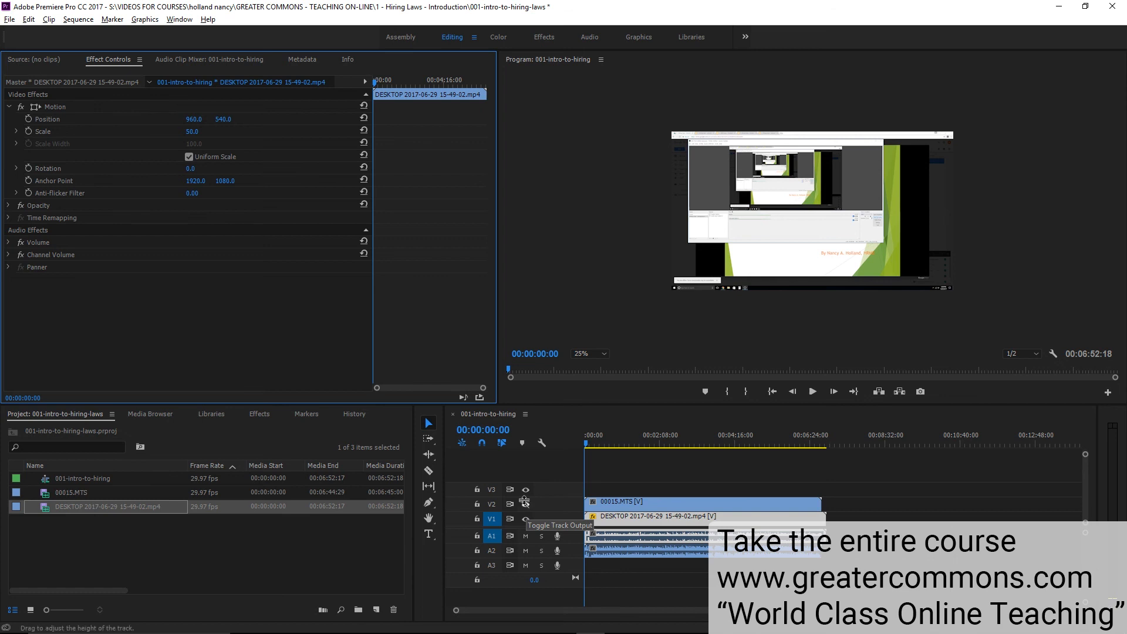
key("alt+Tab")
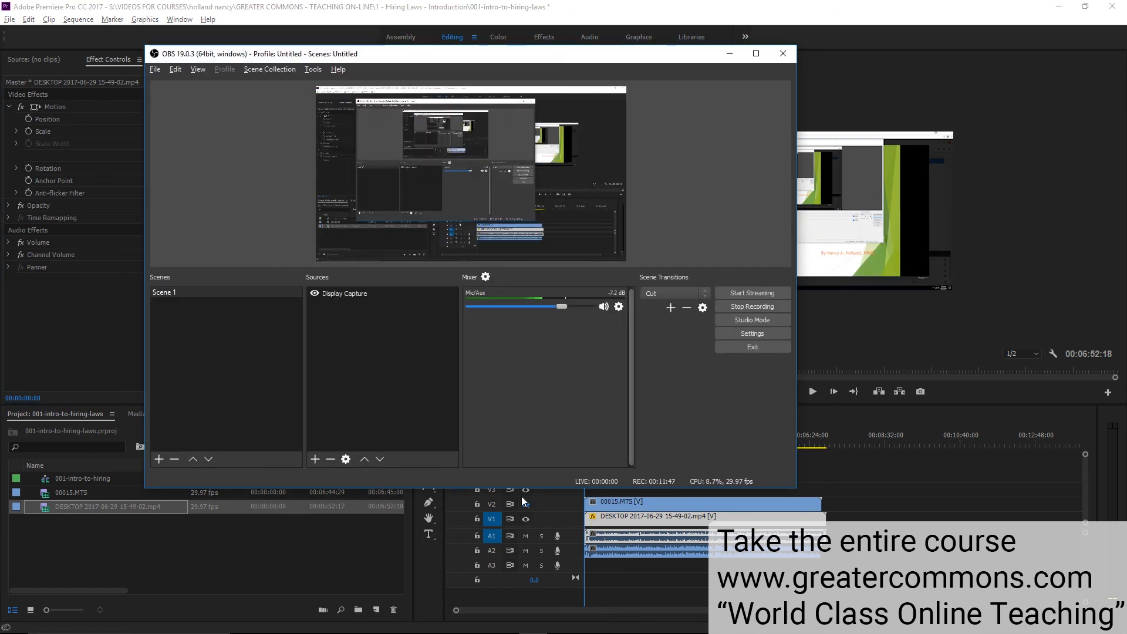